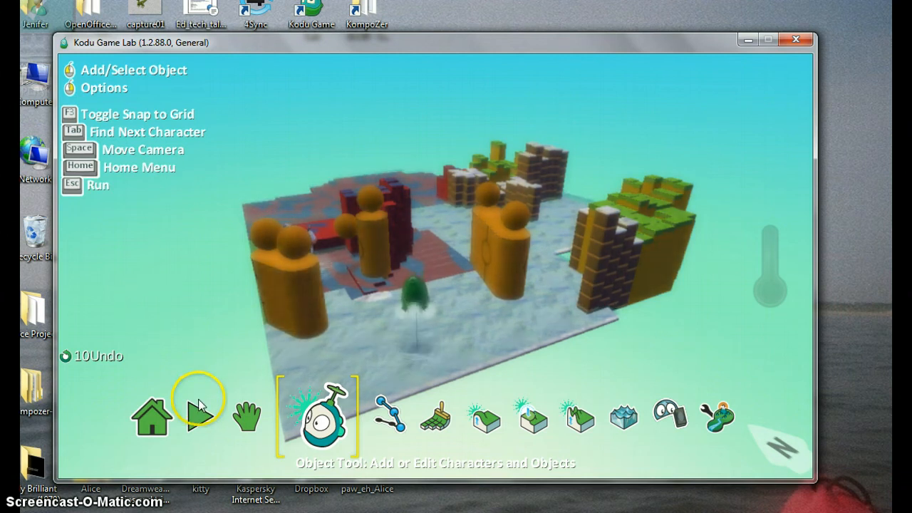
Play the current game world to try out the characters, and return to edit mode
{"action": "left_click", "coordinate": [221, 416]}
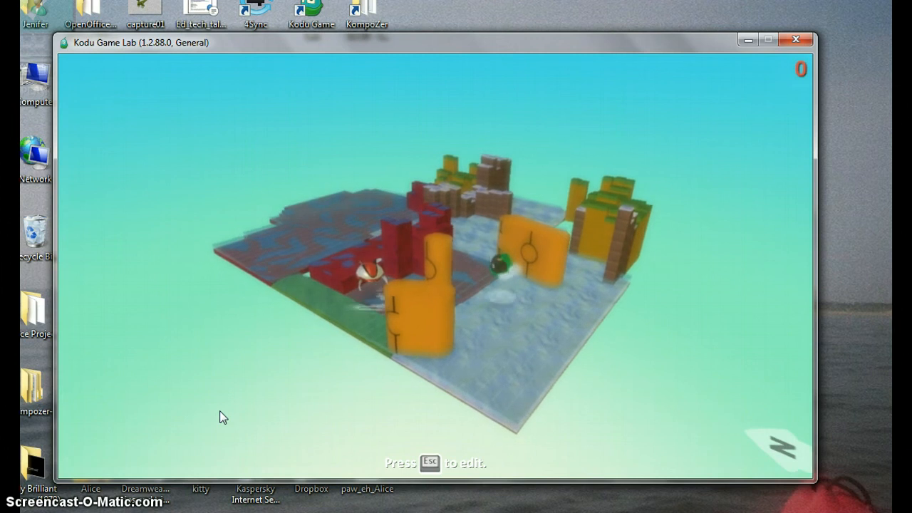
{"action": "left_click", "coordinate": [321, 305]}
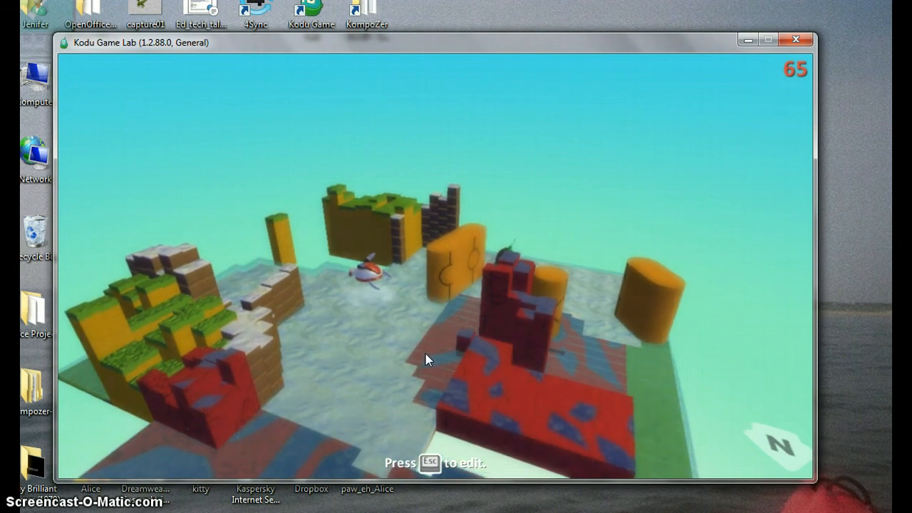
{"action": "key", "text": "Escape"}
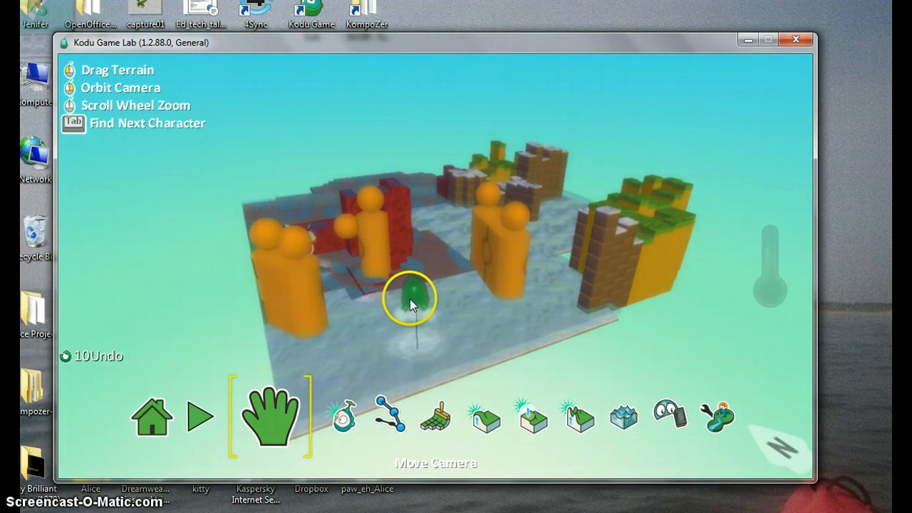
Open the program of the green Kodu character with the Object Tool, examine its WHEN/DO rules, and return to the world
{"action": "left_click", "coordinate": [341, 419]}
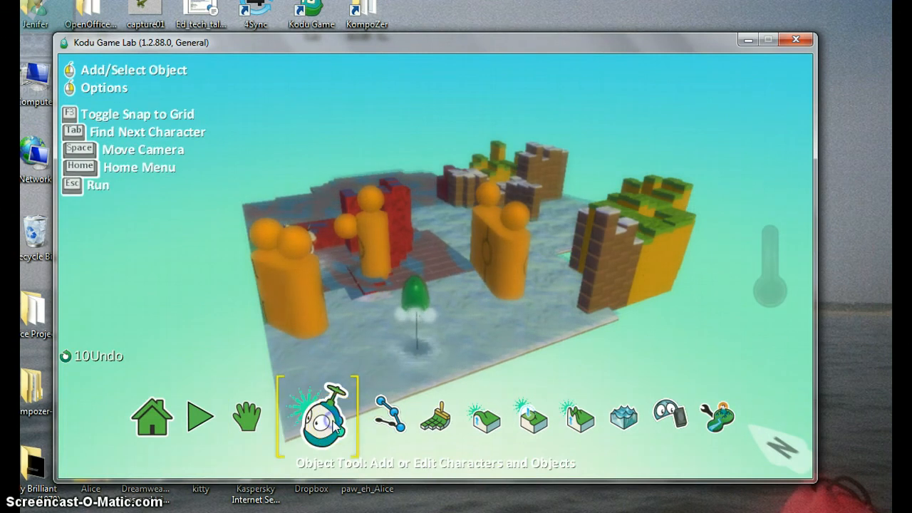
{"action": "mouse_move", "coordinate": [413, 299]}
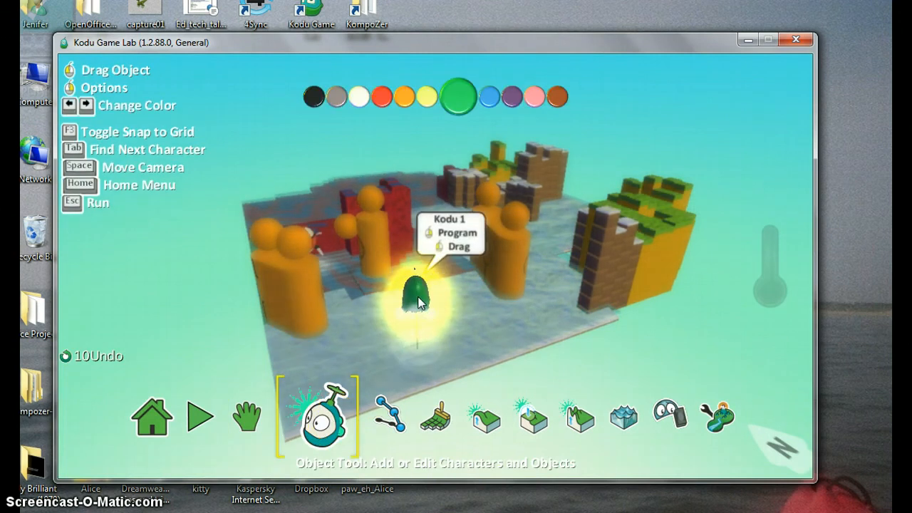
{"action": "right_click", "coordinate": [419, 303]}
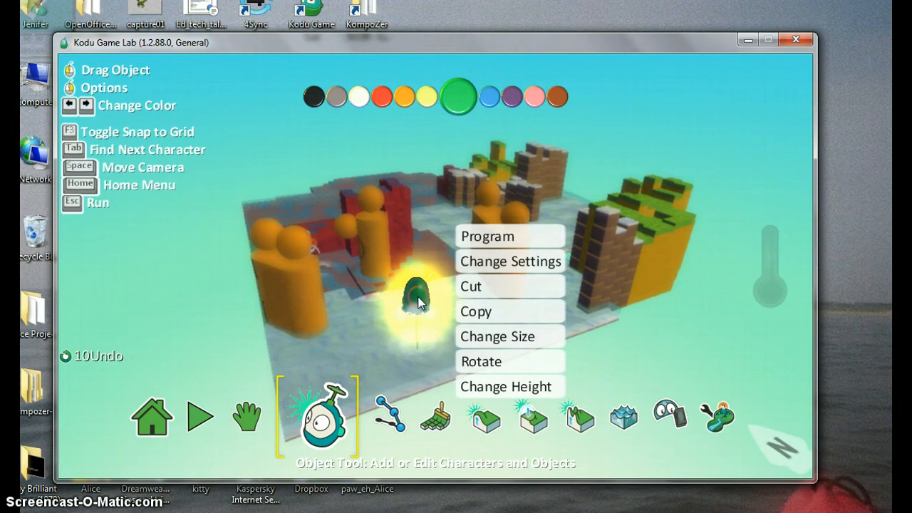
{"action": "left_click", "coordinate": [492, 235]}
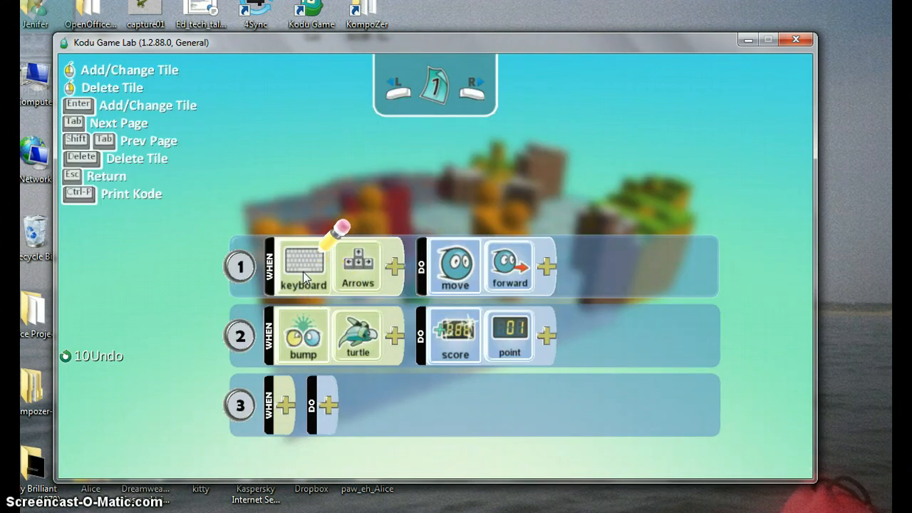
{"action": "mouse_move", "coordinate": [303, 271]}
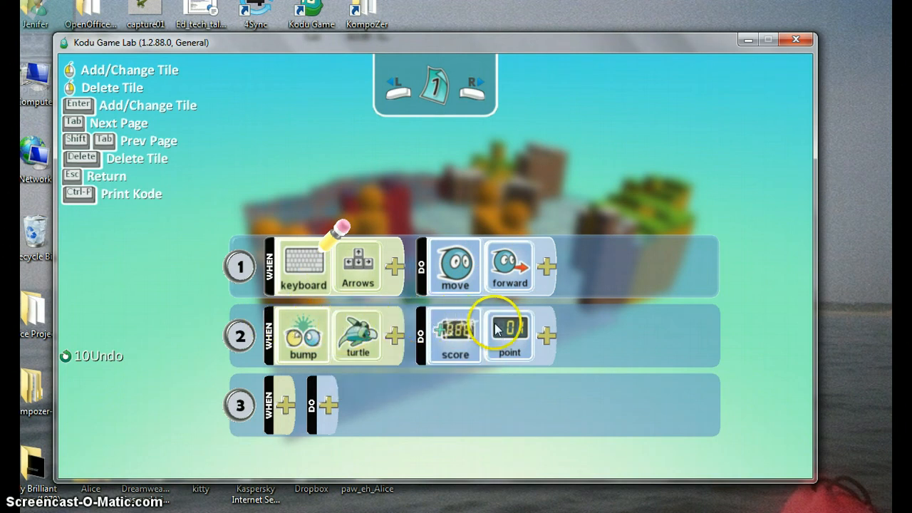
{"action": "key", "text": "Escape"}
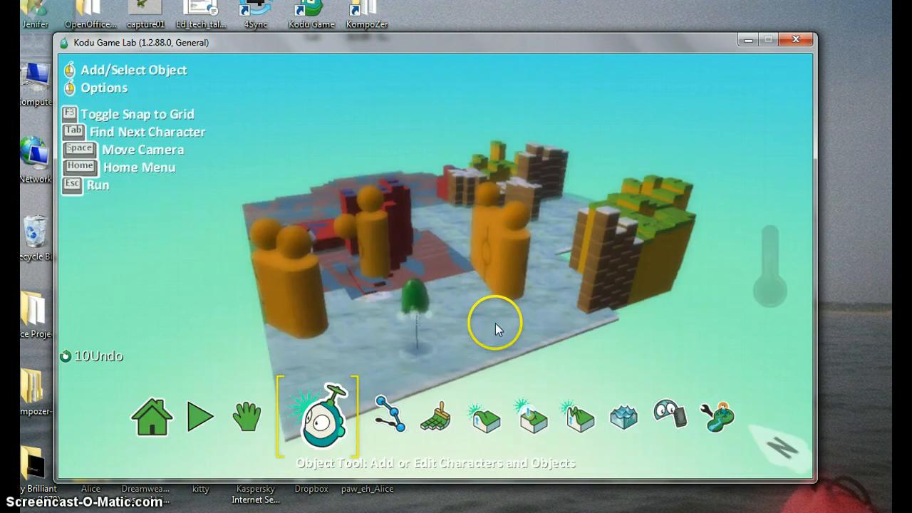
Open the red turtle's program, examine all of its keyboard movement rules, and return to the world
{"action": "right_click", "coordinate": [314, 239]}
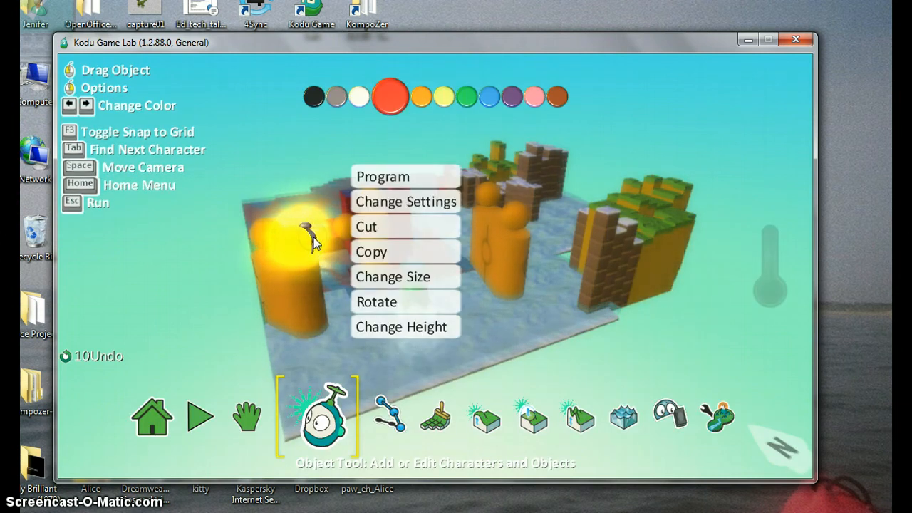
{"action": "left_click", "coordinate": [378, 178]}
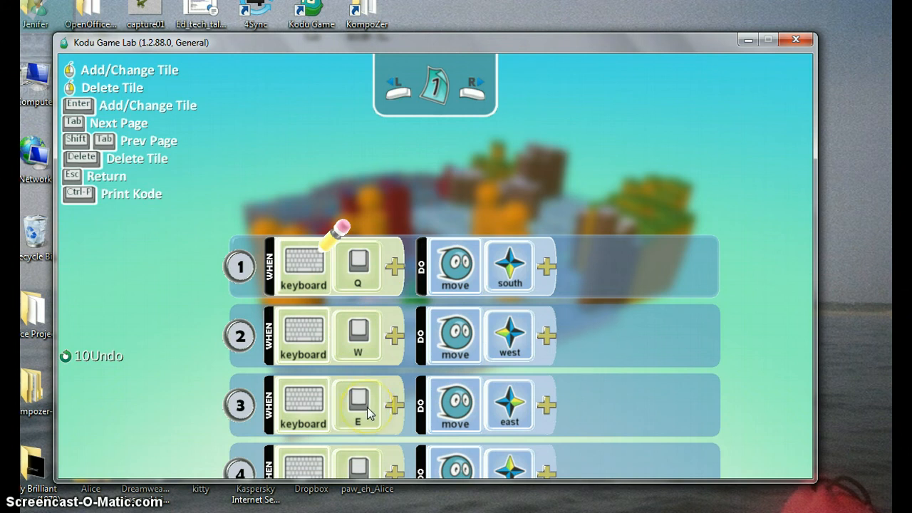
{"action": "mouse_move", "coordinate": [367, 415]}
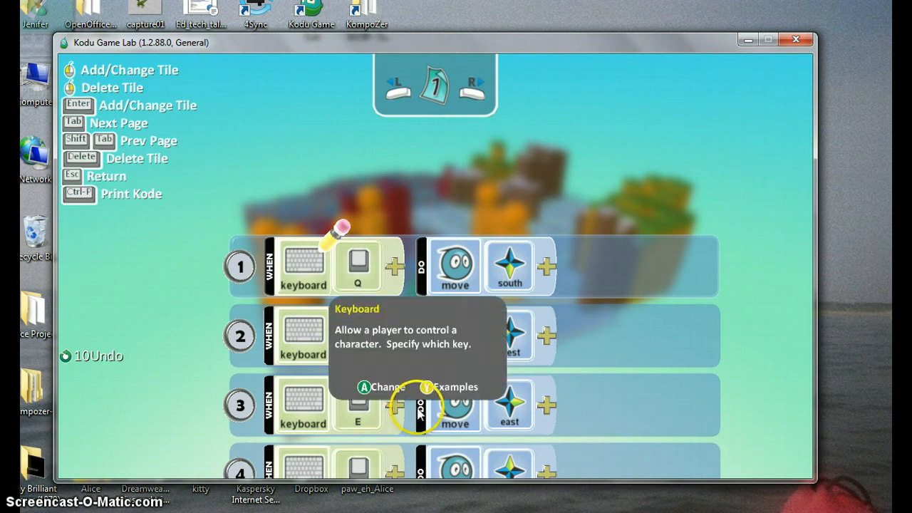
{"action": "scroll", "coordinate": [632, 410], "scroll_direction": "down", "scroll_amount": 1}
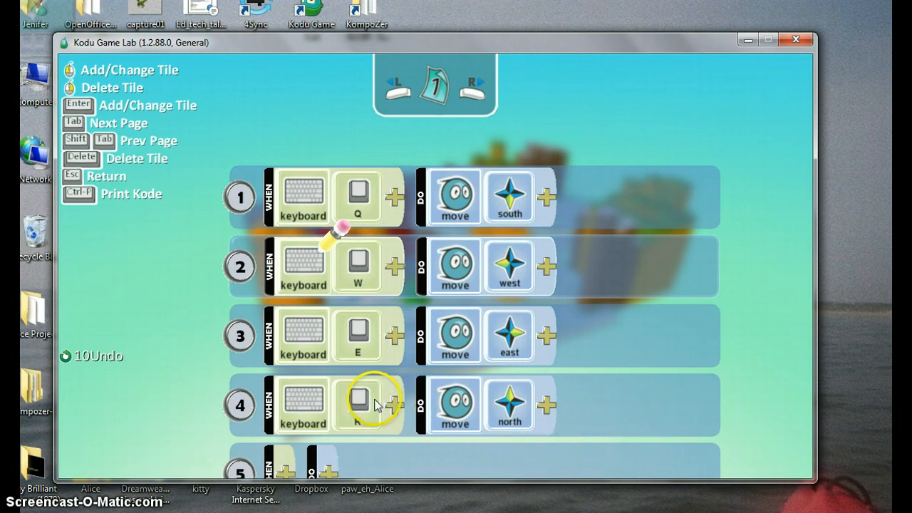
{"action": "scroll", "coordinate": [375, 403], "scroll_direction": "down", "scroll_amount": 2}
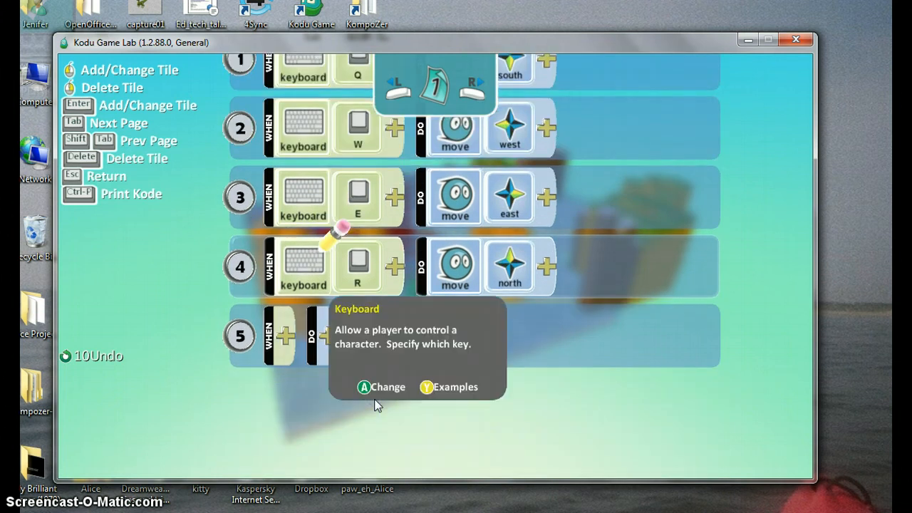
{"action": "key", "text": "Escape"}
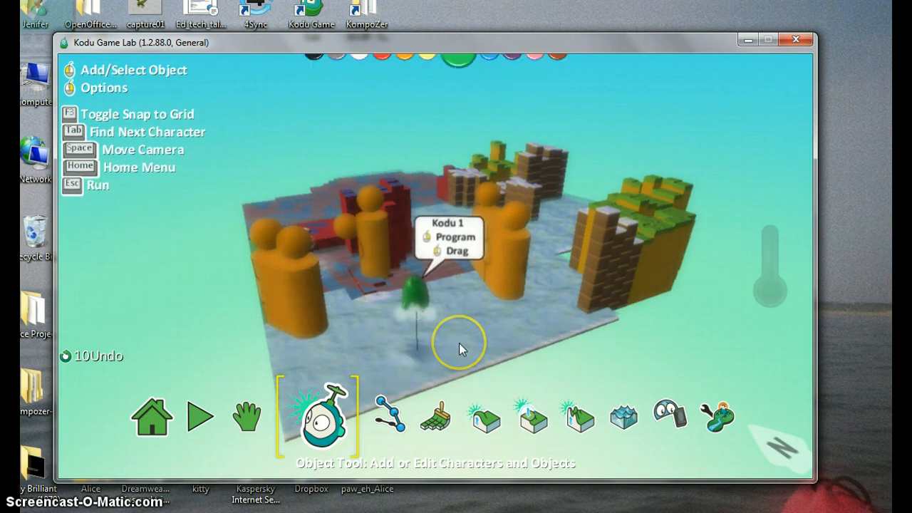
{"action": "left_click", "coordinate": [434, 413]}
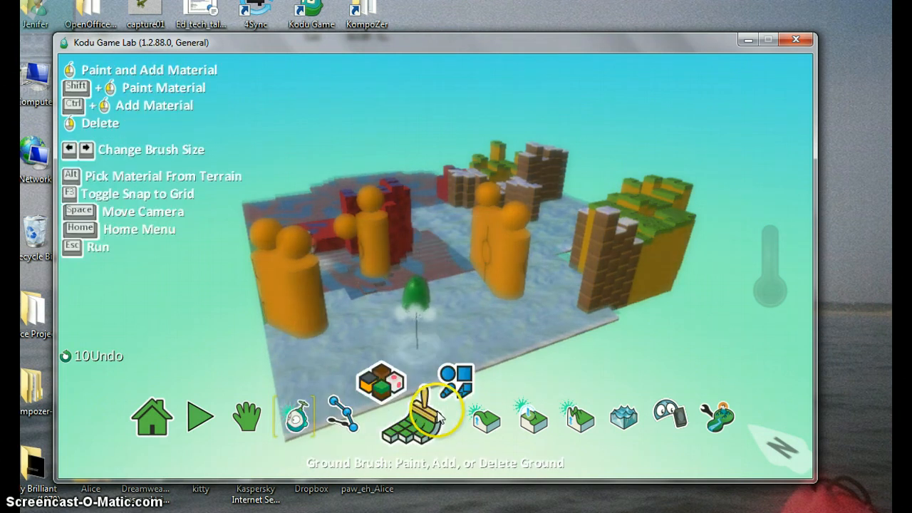
{"action": "left_click", "coordinate": [421, 428]}
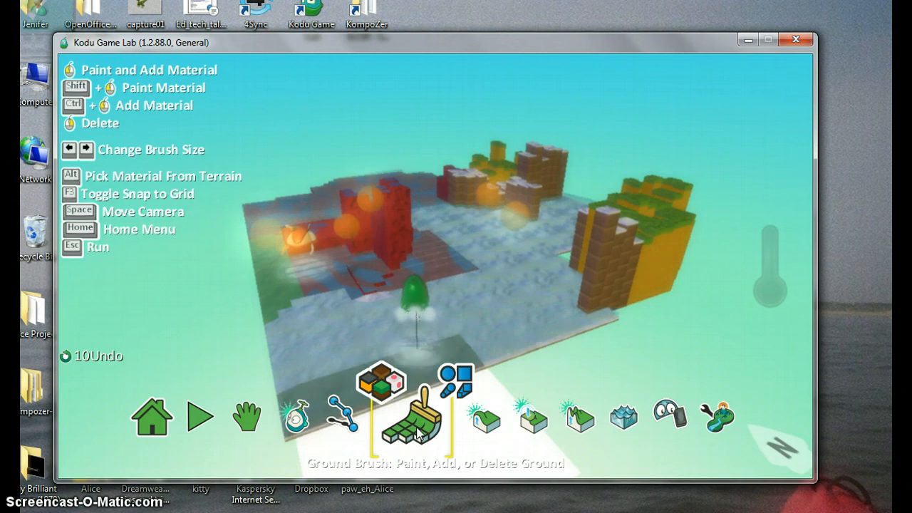
{"action": "mouse_move", "coordinate": [564, 350]}
{"action": "left_mouse_down"}
{"action": "mouse_move", "coordinate": [560, 299]}
{"action": "mouse_move", "coordinate": [539, 288]}
{"action": "left_mouse_up"}
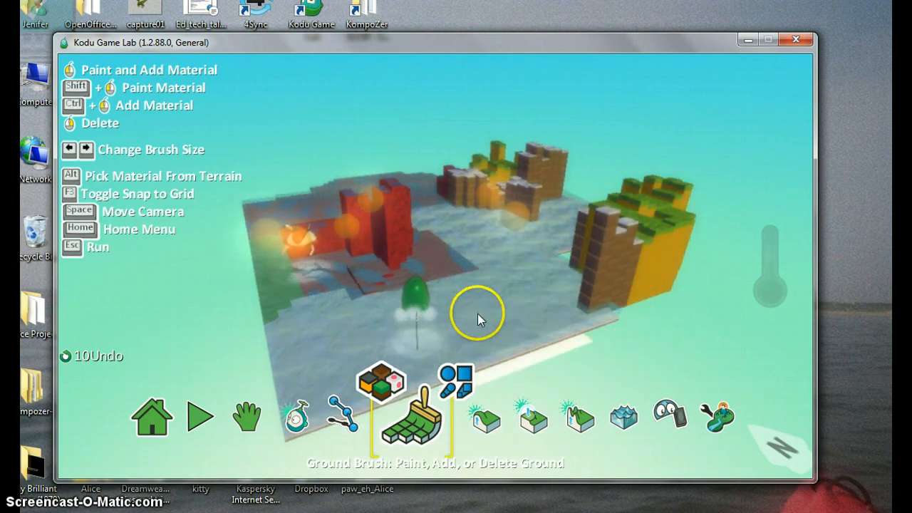
Run the world again to view the terrain and walls in play mode, and return to editing
{"action": "key", "text": "Escape"}
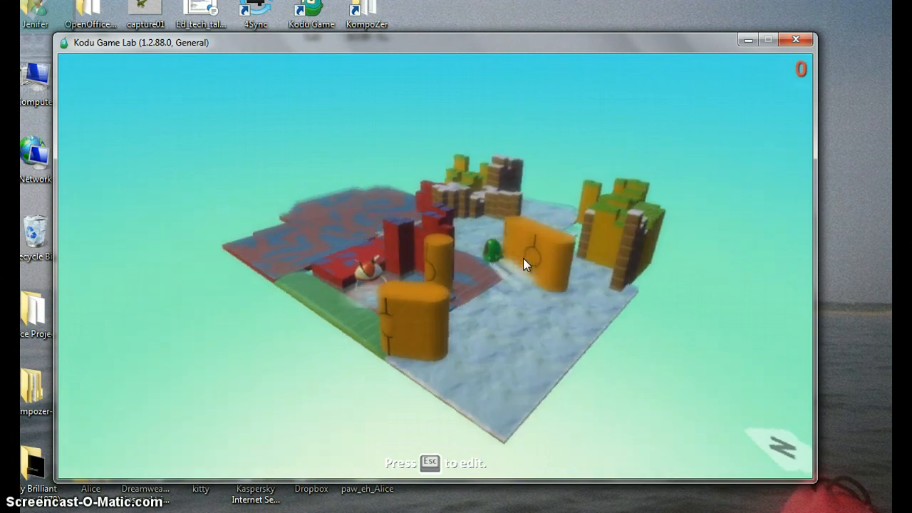
{"action": "left_click_drag", "start_coordinate": [523, 258], "coordinate": [640, 289]}
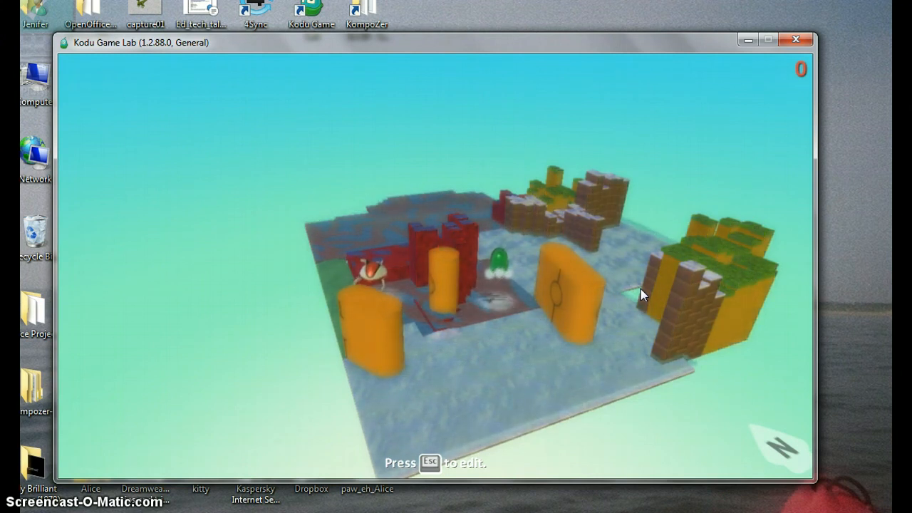
{"action": "key", "text": "Escape"}
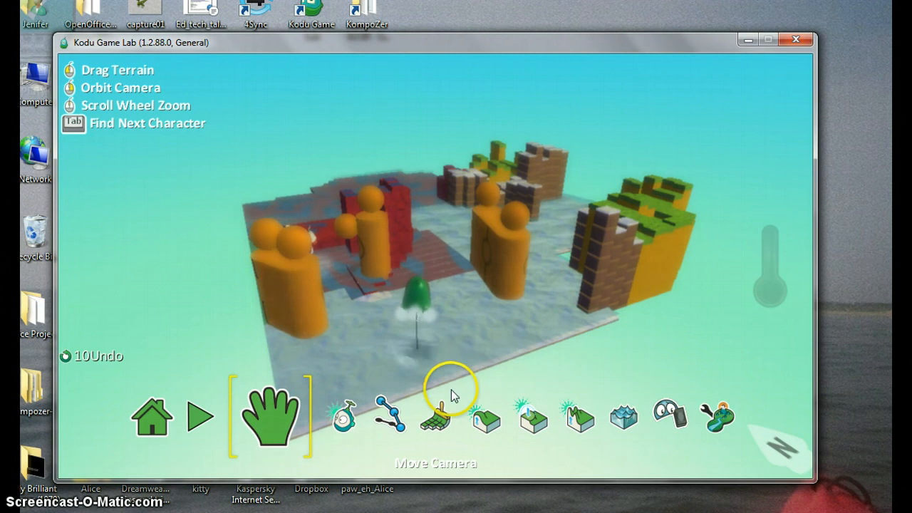
Paint the front part of the ground around Kodu with grass material 20 using the Ground Brush
{"action": "left_click", "coordinate": [426, 412]}
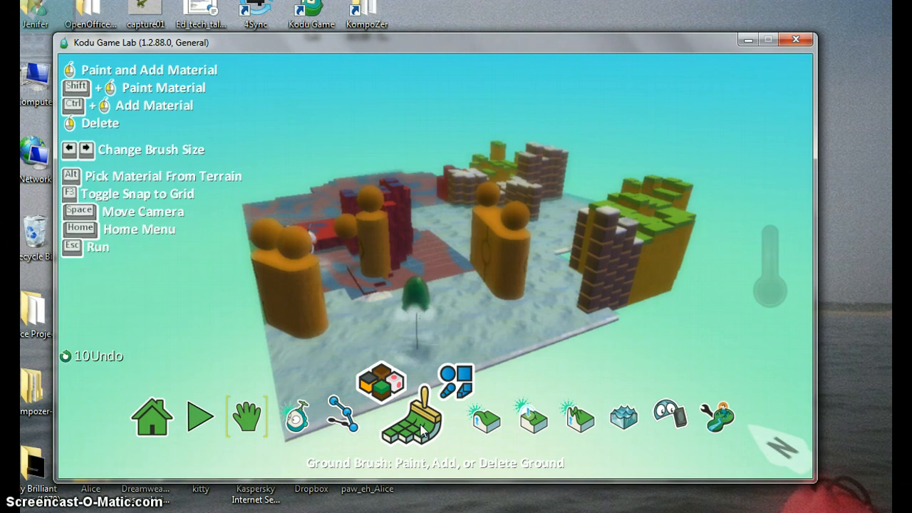
{"action": "left_click", "coordinate": [422, 427]}
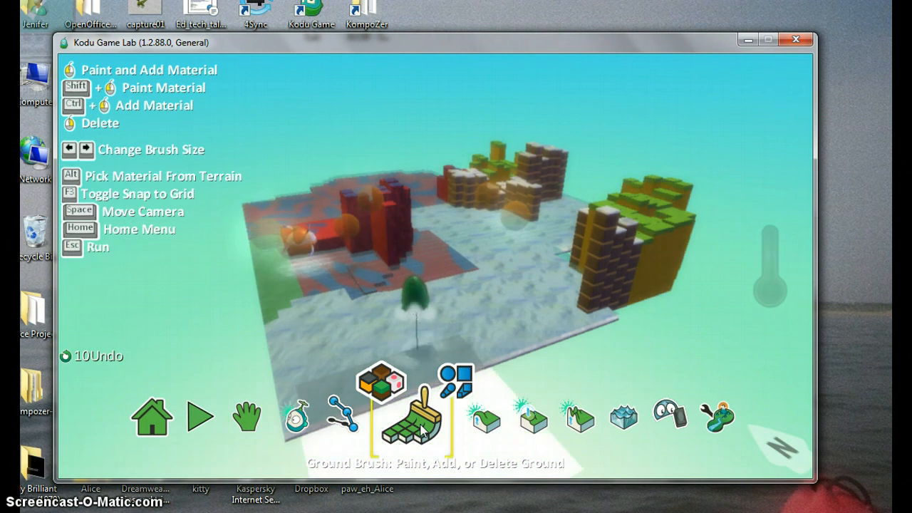
{"action": "left_click", "coordinate": [383, 383]}
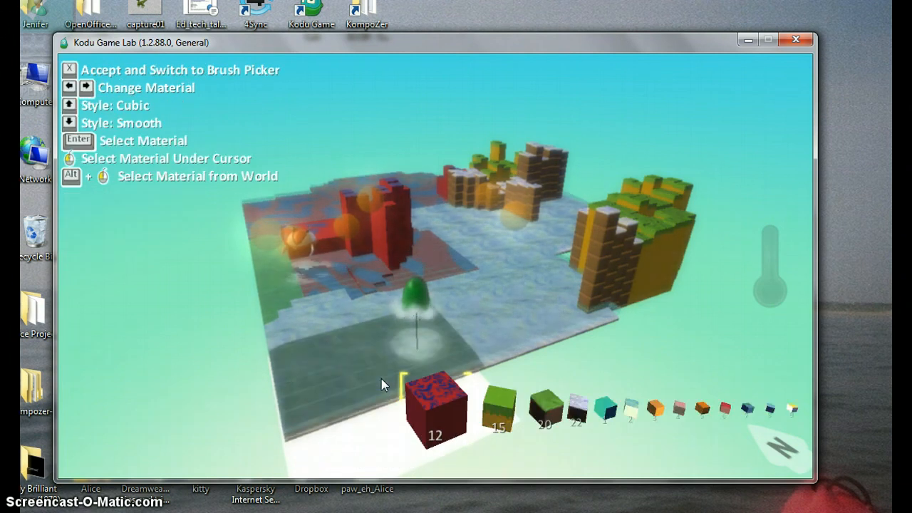
{"action": "key", "text": "Right"}
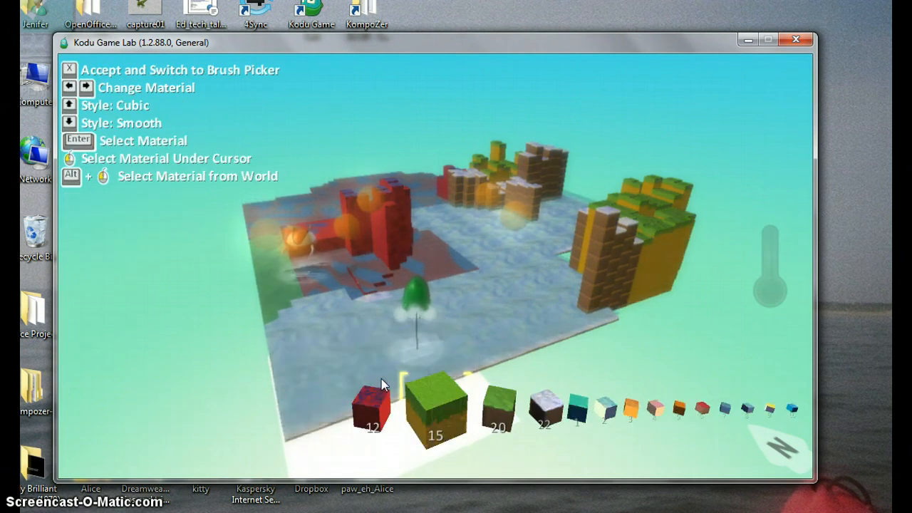
{"action": "key", "text": "Right"}
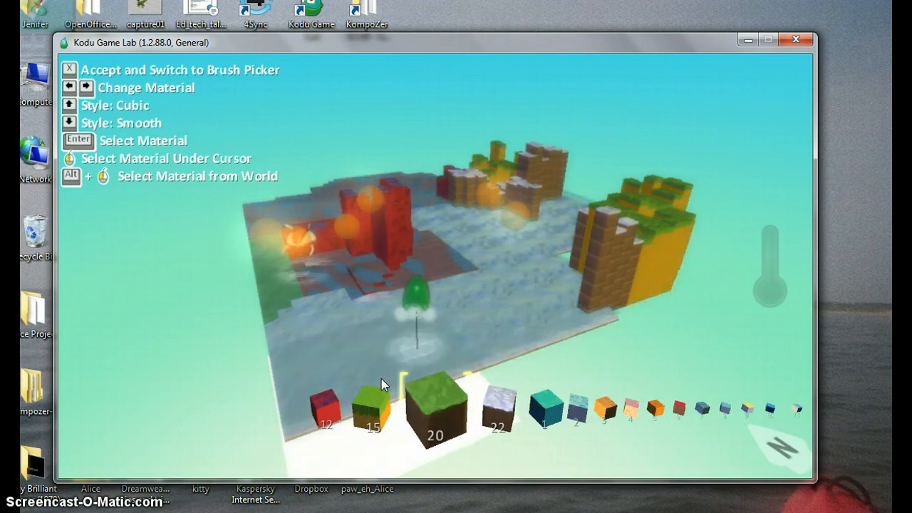
{"action": "left_click", "coordinate": [427, 388]}
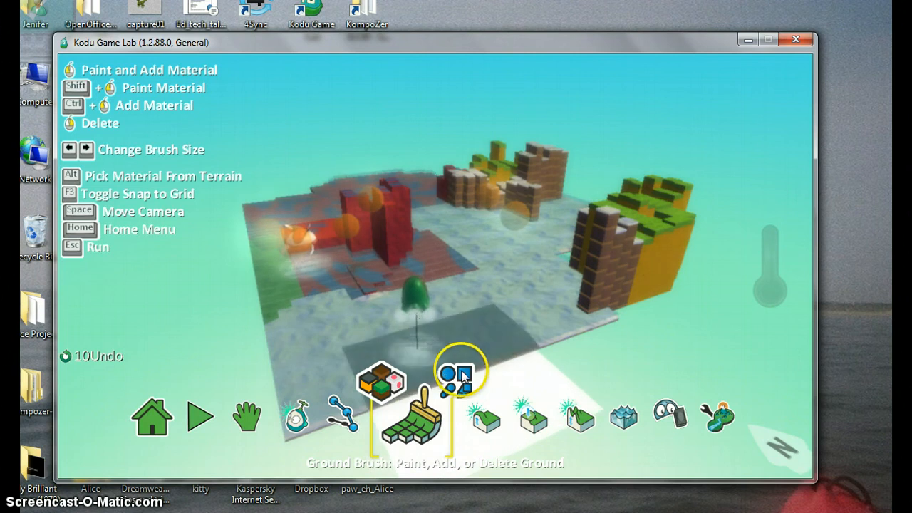
{"action": "left_click", "coordinate": [362, 337]}
{"action": "mouse_move", "coordinate": [364, 335]}
{"action": "left_mouse_down"}
{"action": "mouse_move", "coordinate": [396, 316]}
{"action": "mouse_move", "coordinate": [424, 320]}
{"action": "mouse_move", "coordinate": [444, 286]}
{"action": "mouse_move", "coordinate": [452, 308]}
{"action": "left_mouse_up"}
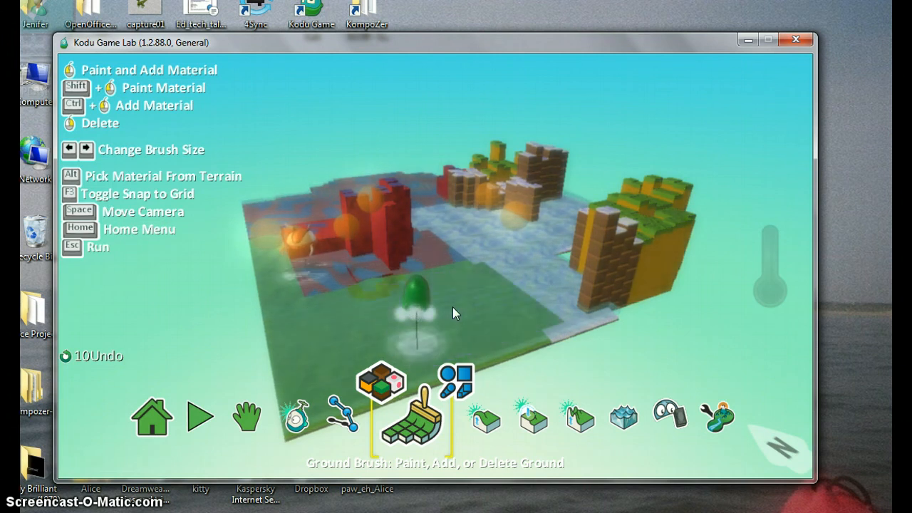
{"action": "left_click", "coordinate": [452, 314]}
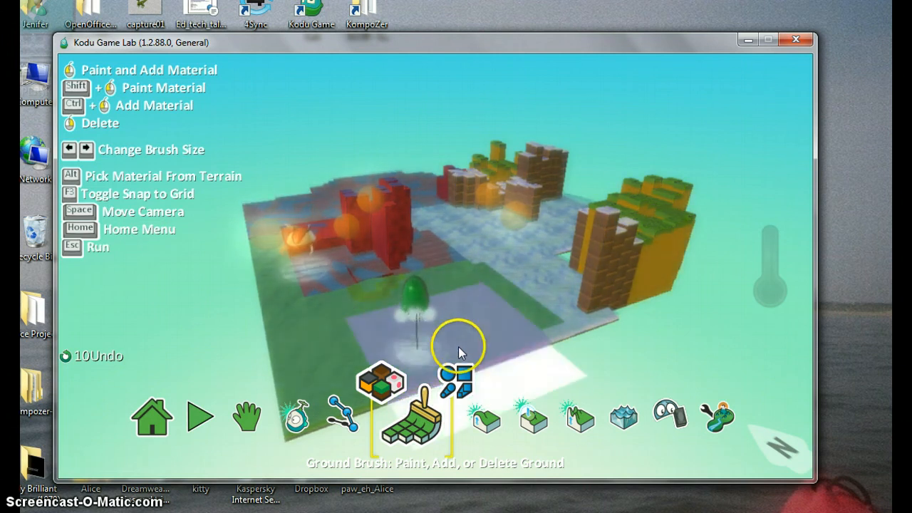
Run the world to check the newly painted green ground in play mode, and return to editing
{"action": "left_click", "coordinate": [333, 399]}
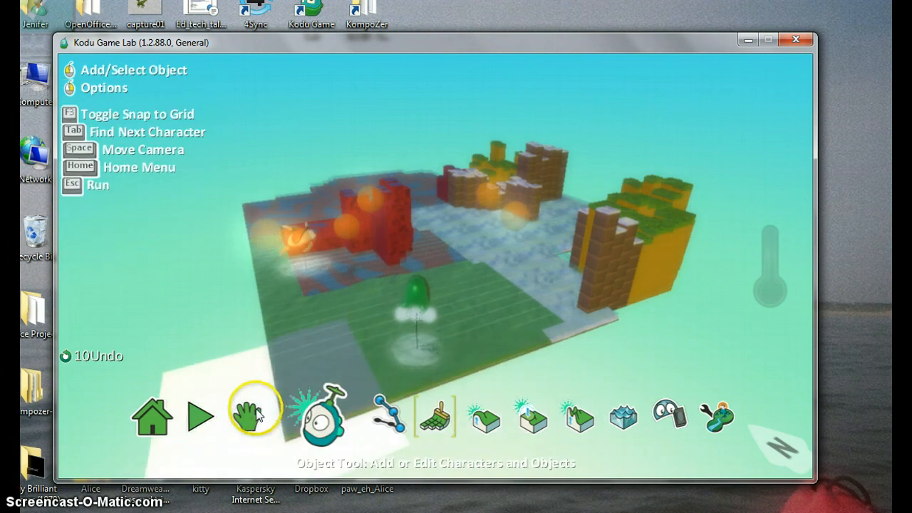
{"action": "key", "text": "Escape"}
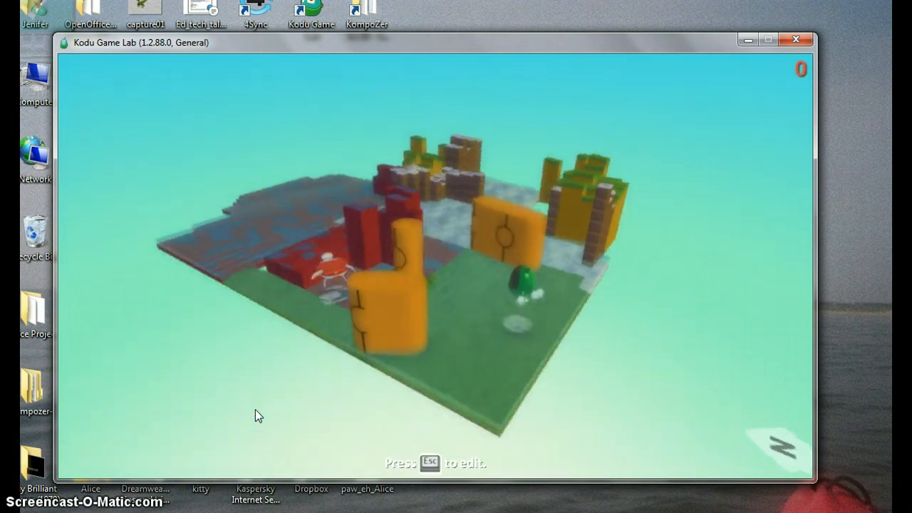
{"action": "key", "text": "Escape"}
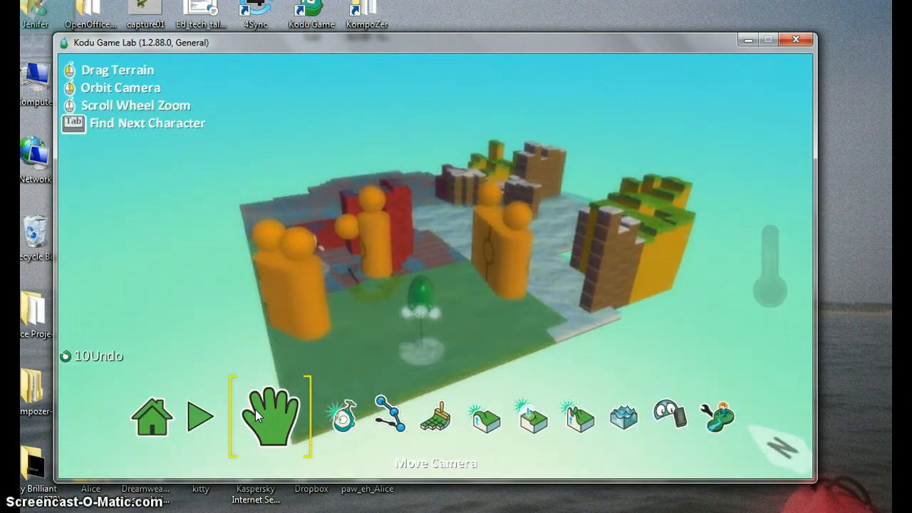
Review the Up/Down, Flatten and Ground Brush terrain tools and their available actions
{"action": "left_click", "coordinate": [476, 421]}
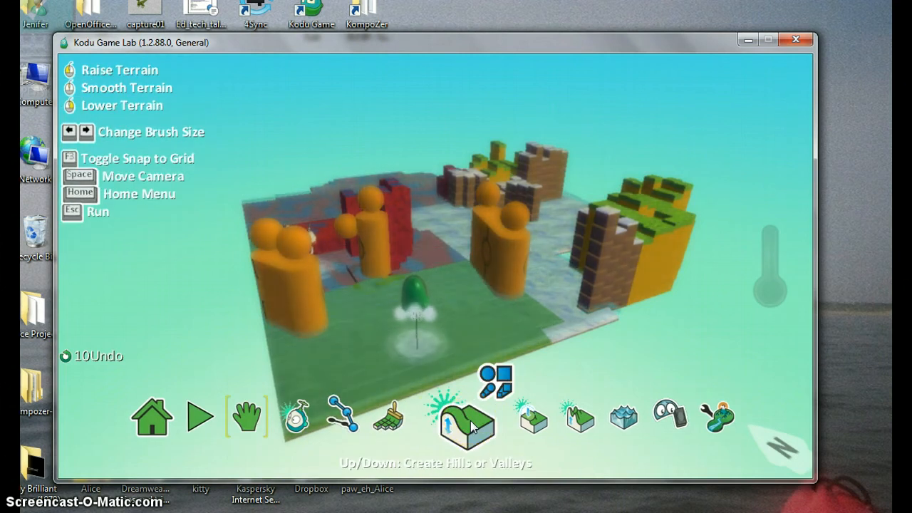
{"action": "left_click", "coordinate": [527, 420]}
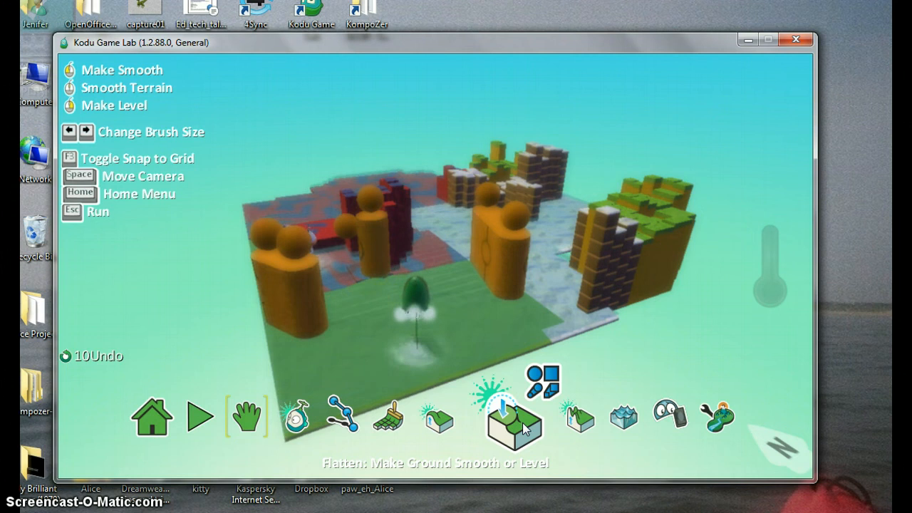
{"action": "left_click", "coordinate": [449, 421]}
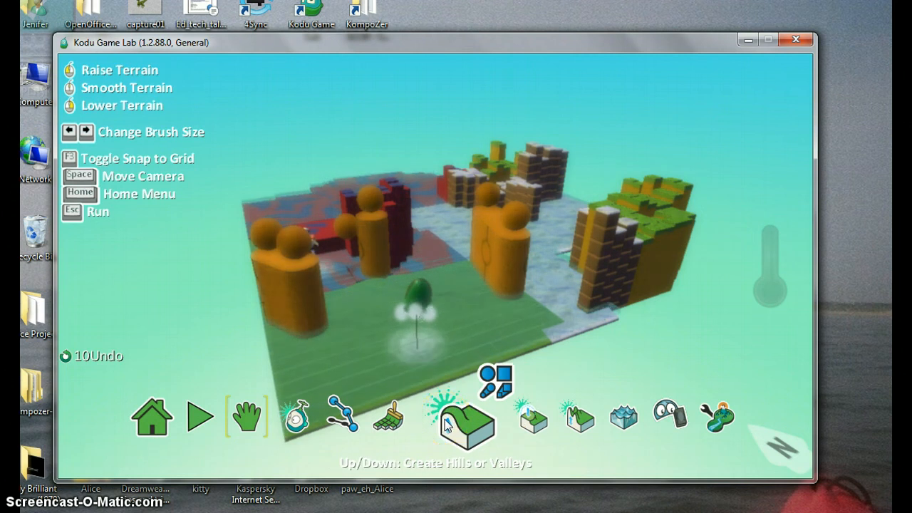
{"action": "left_click", "coordinate": [414, 425]}
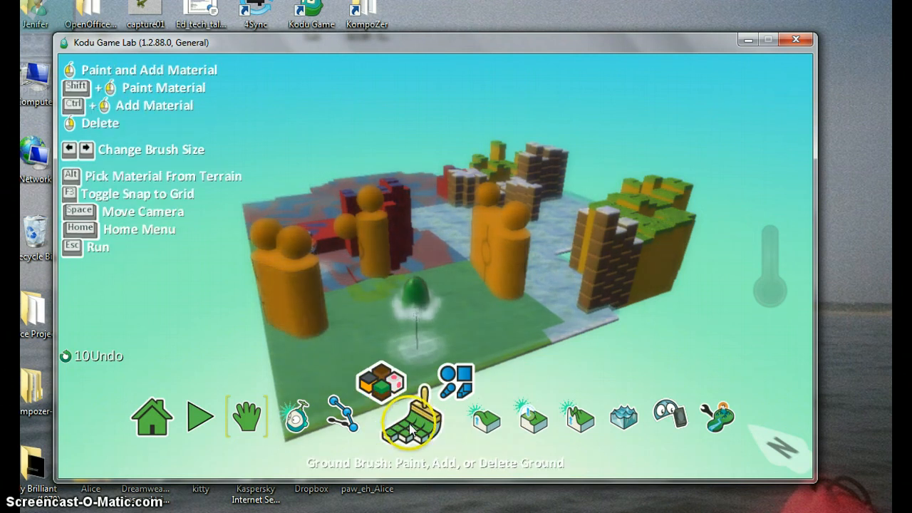
{"action": "left_click", "coordinate": [411, 426]}
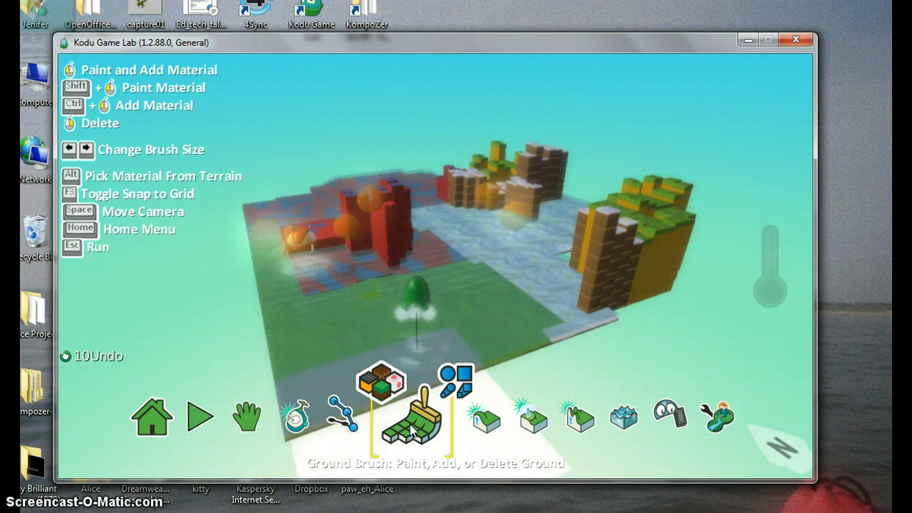
{"action": "left_click", "coordinate": [396, 397]}
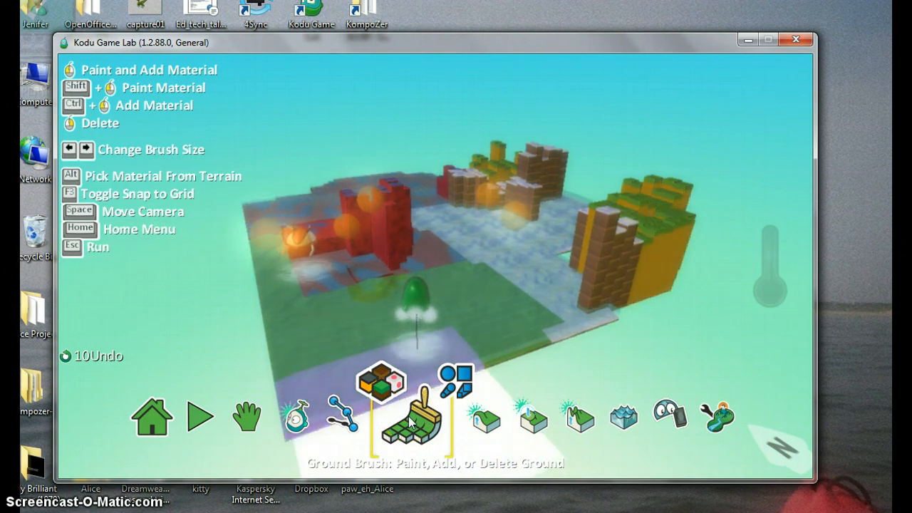
{"action": "left_click", "coordinate": [485, 421]}
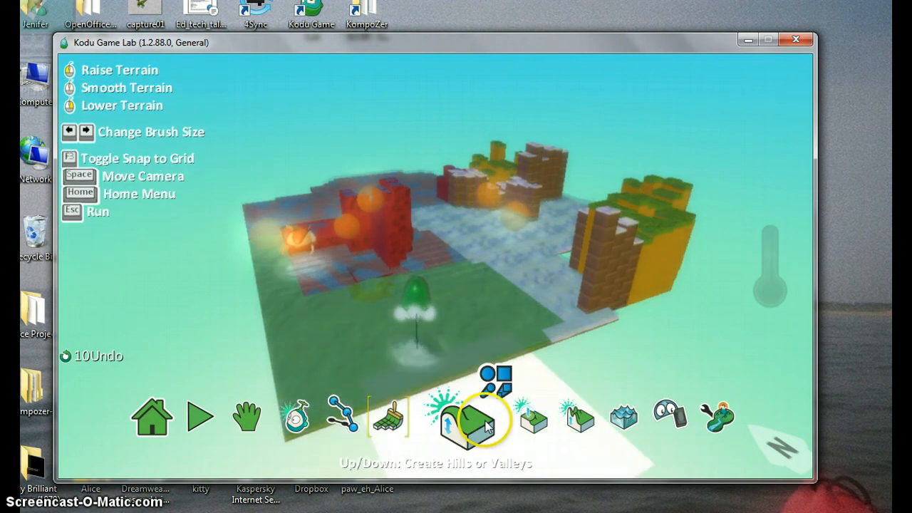
{"action": "left_click", "coordinate": [400, 424]}
{"action": "left_click", "coordinate": [490, 422]}
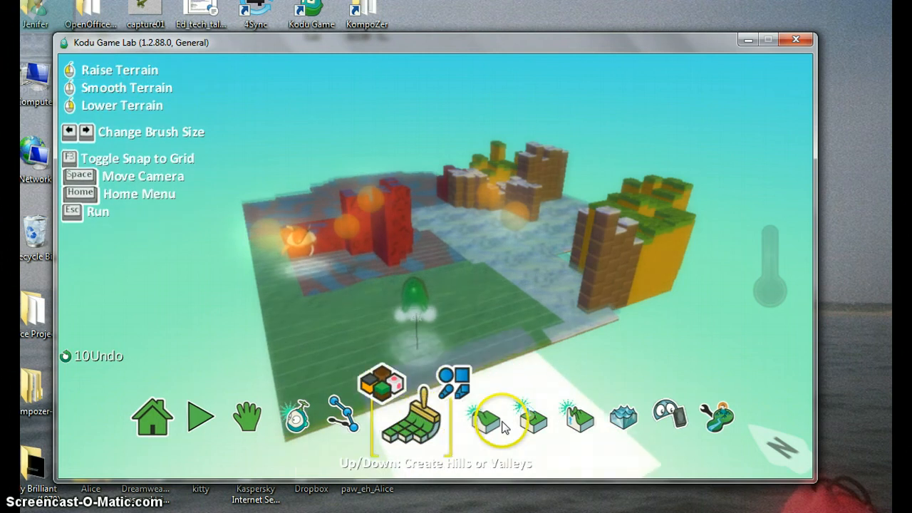
{"action": "left_click", "coordinate": [527, 424]}
{"action": "left_click", "coordinate": [577, 422]}
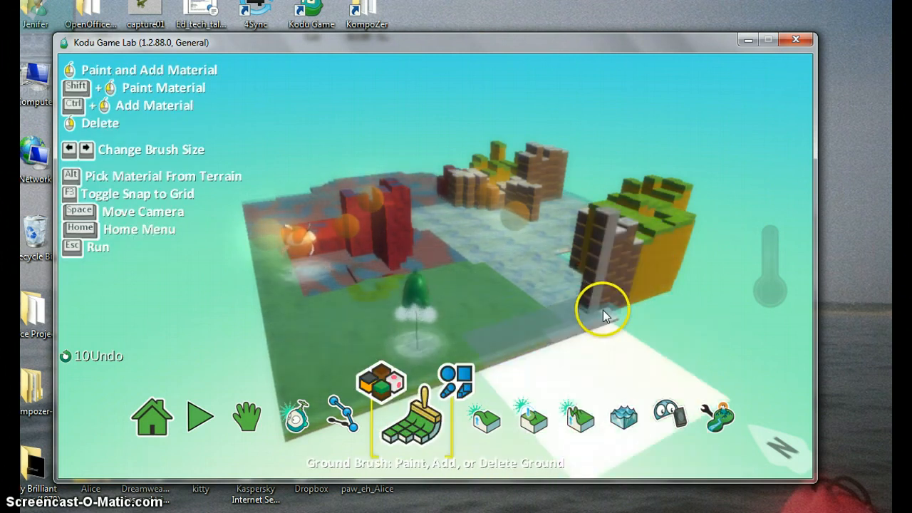
Choose the orange water type 7 for the Water Tool
{"action": "left_click", "coordinate": [611, 422]}
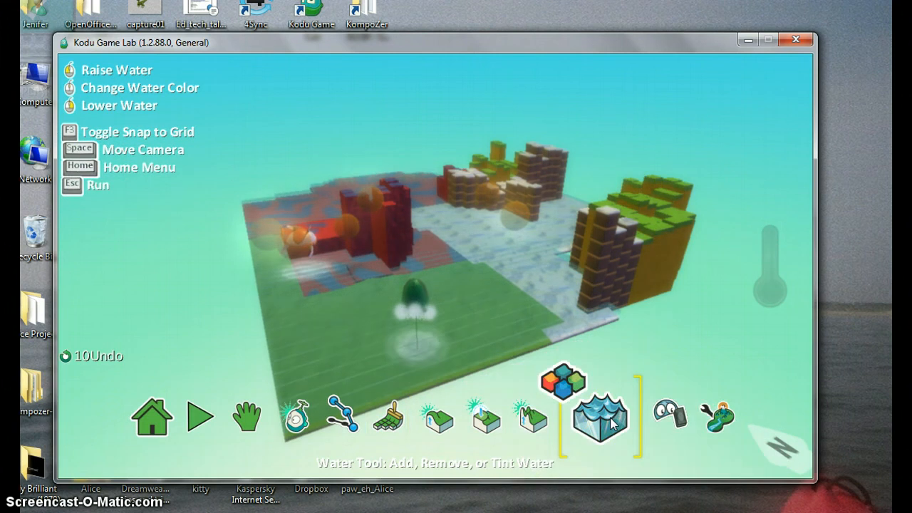
{"action": "left_click", "coordinate": [563, 383]}
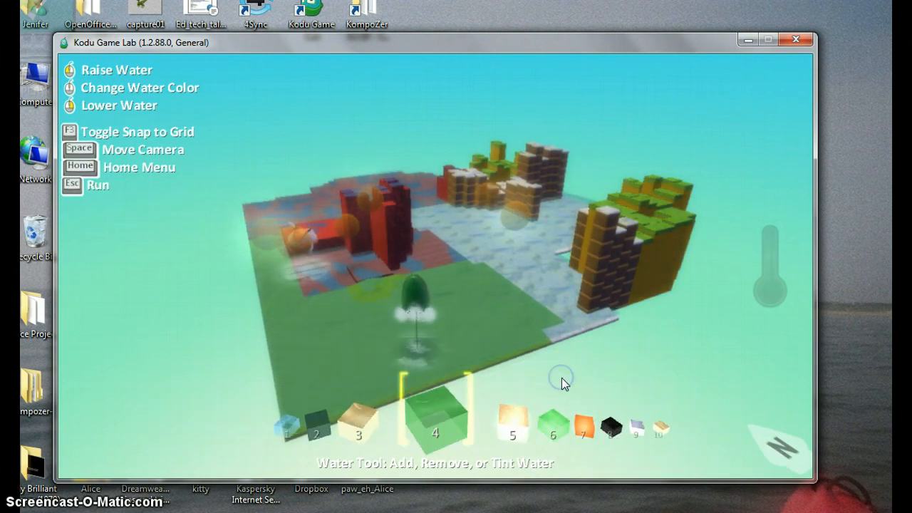
{"action": "scroll", "coordinate": [562, 384], "scroll_direction": "down", "scroll_amount": 1}
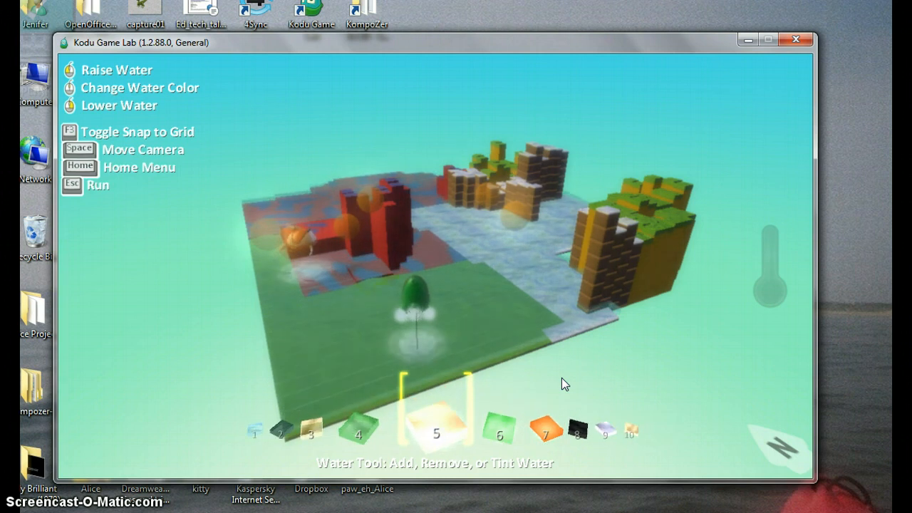
{"action": "scroll", "coordinate": [563, 383], "scroll_direction": "down", "scroll_amount": 1}
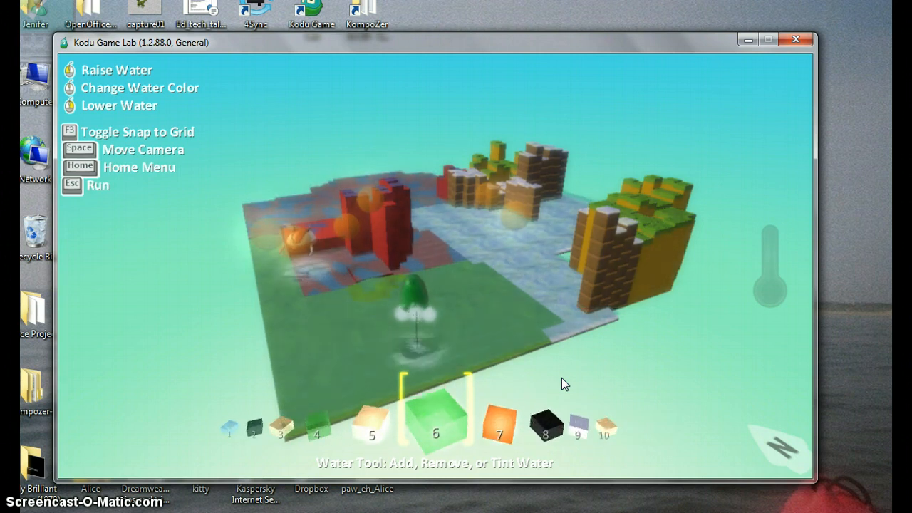
{"action": "scroll", "coordinate": [562, 383], "scroll_direction": "down", "scroll_amount": 1}
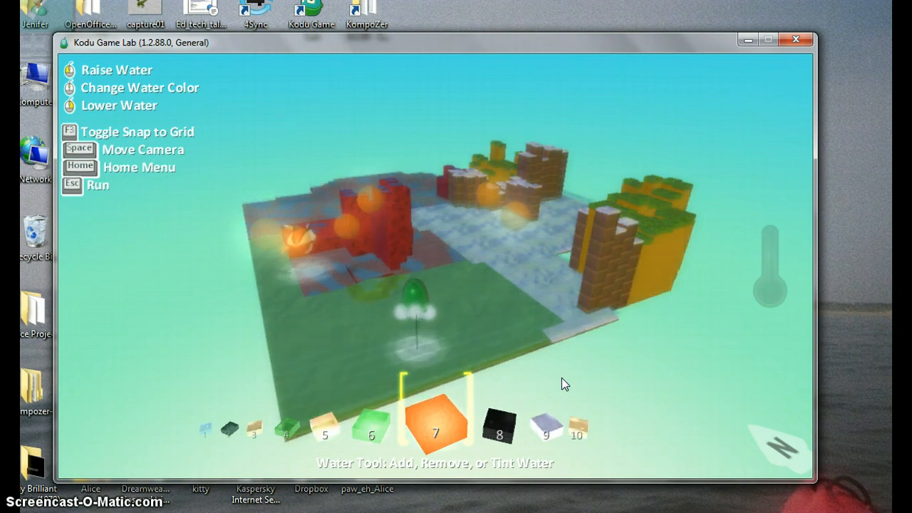
{"action": "left_click", "coordinate": [562, 383]}
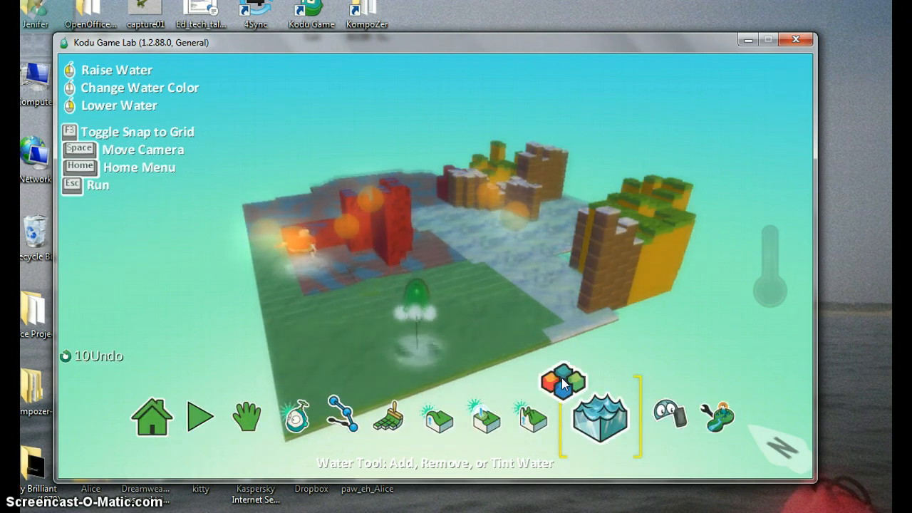
Set the Roughen tool to the hard round brush and make the green ground beside Kodu spiky
{"action": "left_click", "coordinate": [516, 413]}
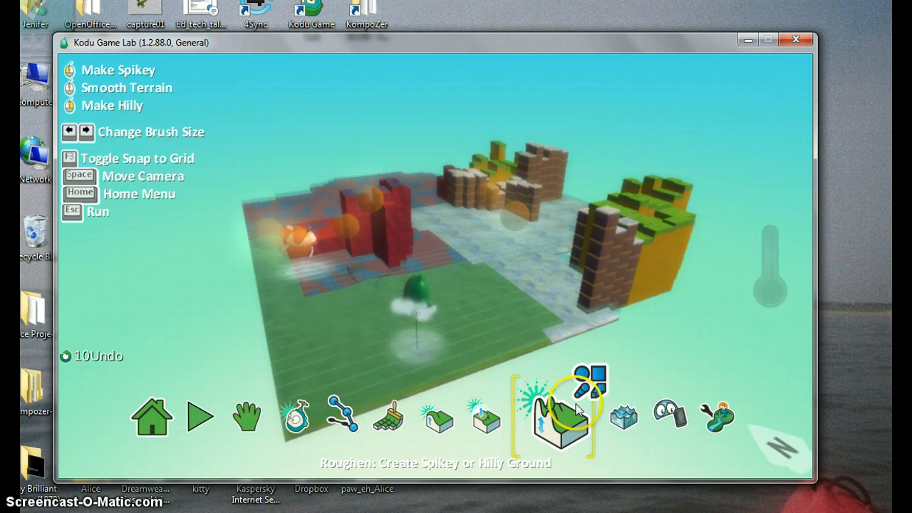
{"action": "left_click", "coordinate": [586, 381]}
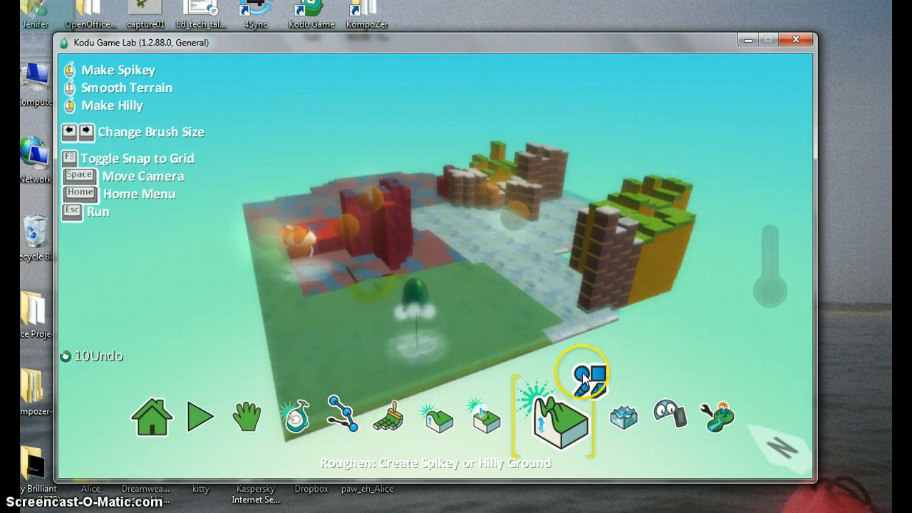
{"action": "left_click", "coordinate": [583, 378]}
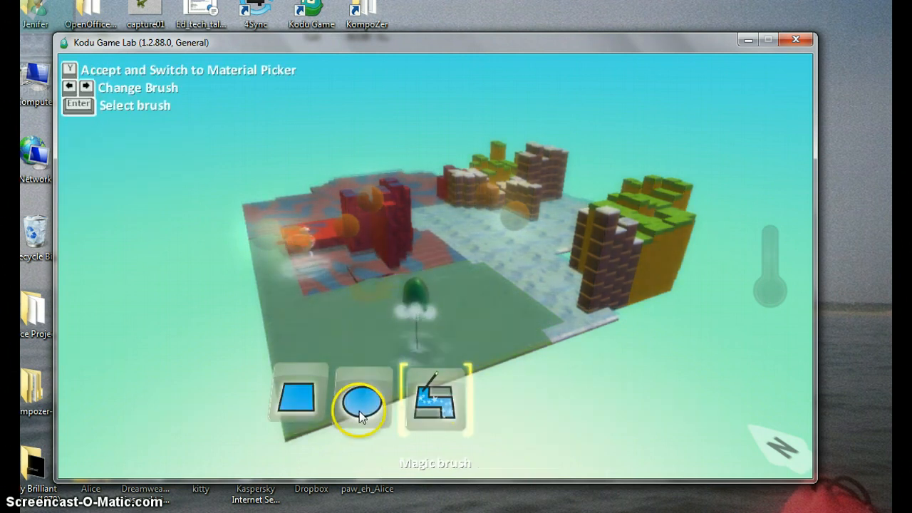
{"action": "left_click", "coordinate": [359, 411]}
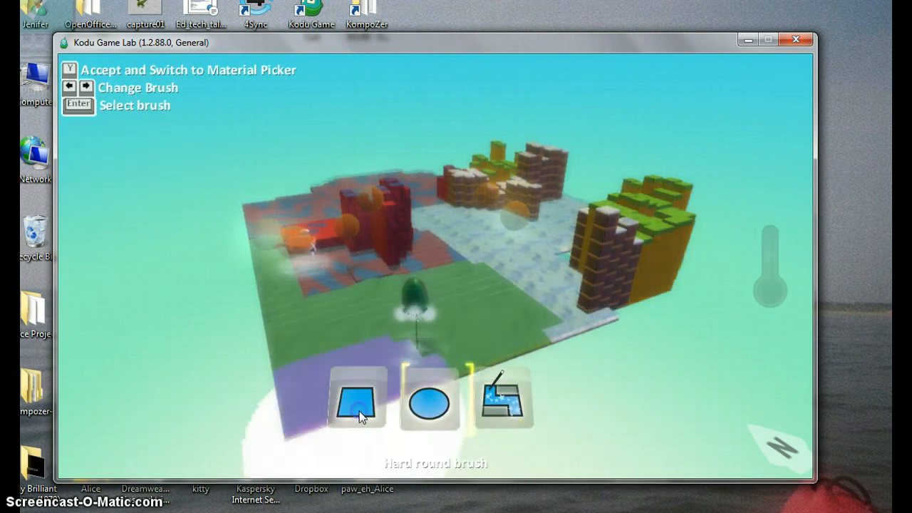
{"action": "left_click", "coordinate": [499, 306]}
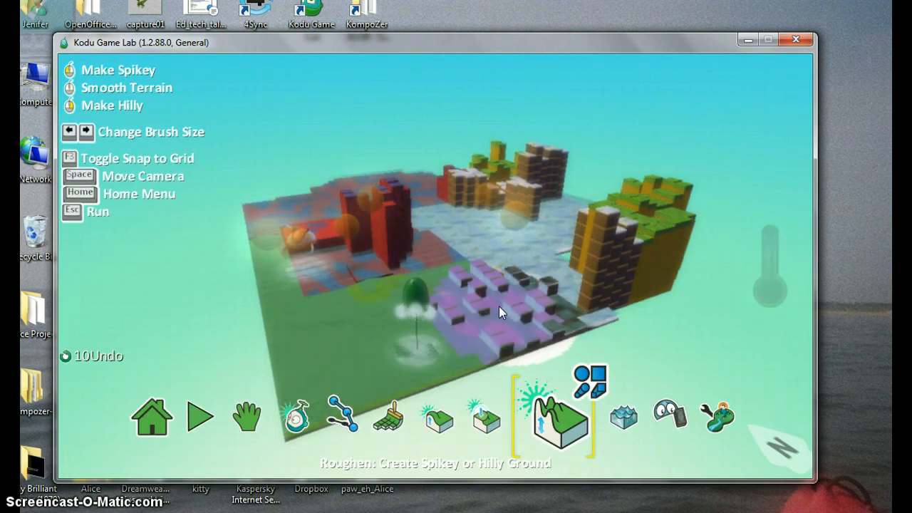
{"action": "left_click", "coordinate": [421, 374]}
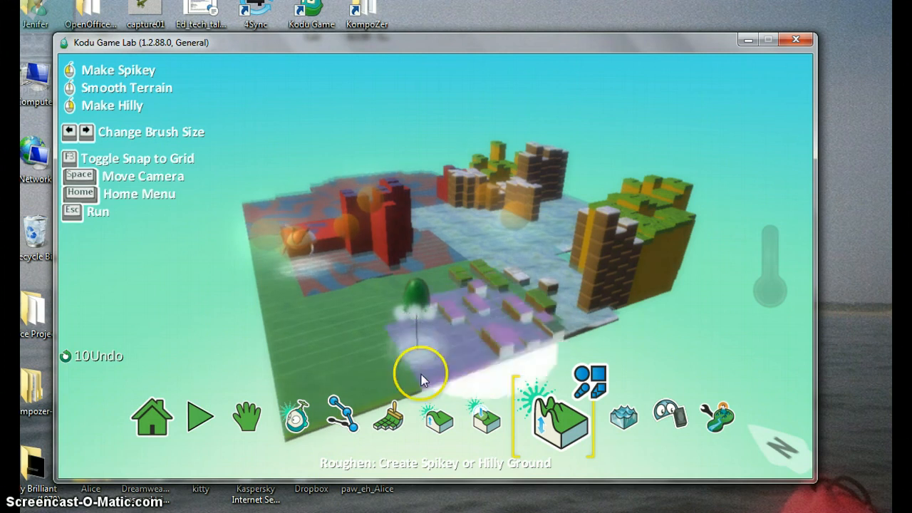
Delete the spiky patch of ground beside Kodu with the Ground Brush
{"action": "left_click", "coordinate": [398, 419]}
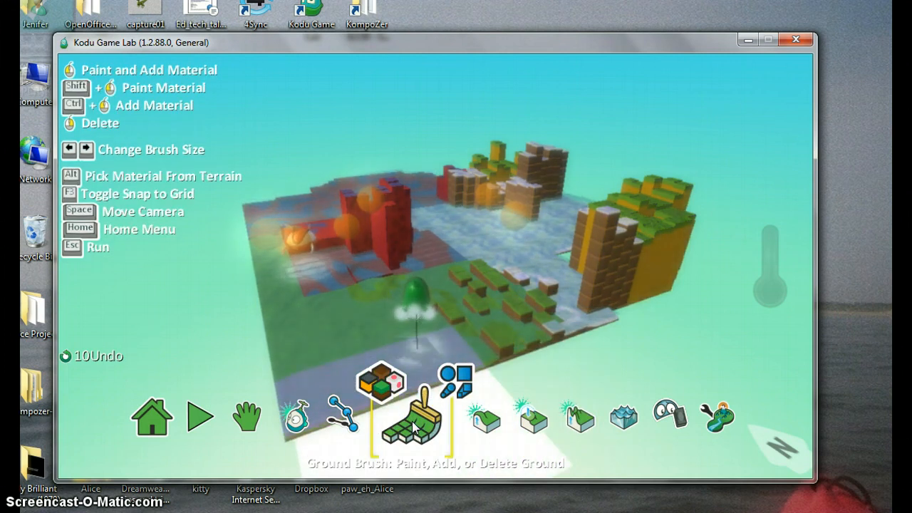
{"action": "left_click", "coordinate": [498, 315]}
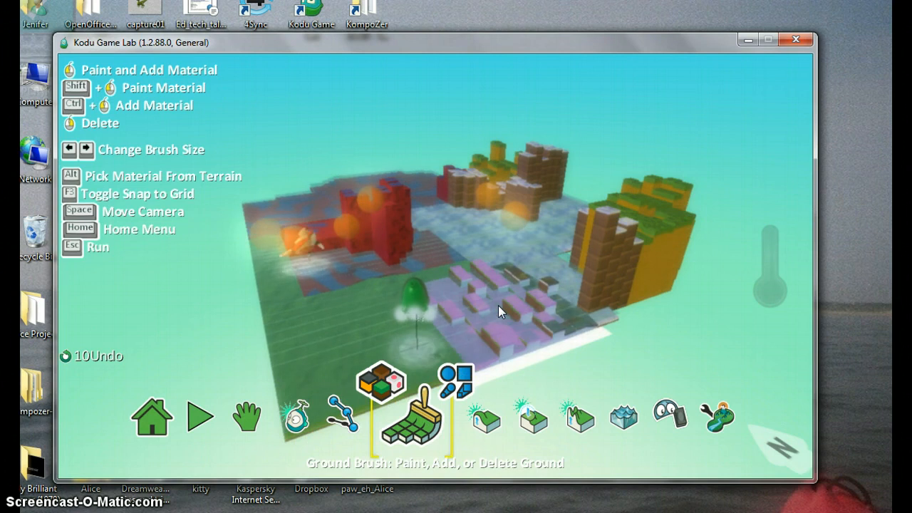
{"action": "right_click", "coordinate": [499, 308]}
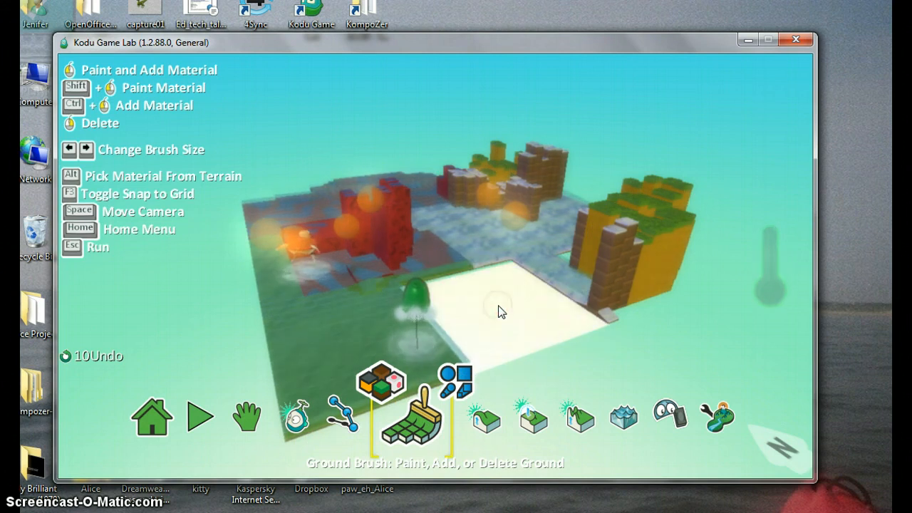
Fill the gap beside Kodu with flat green grass ground using the Ground Brush
{"action": "mouse_move", "coordinate": [499, 311]}
{"action": "left_mouse_down"}
{"action": "mouse_move", "coordinate": [427, 320]}
{"action": "mouse_move", "coordinate": [452, 309]}
{"action": "mouse_move", "coordinate": [445, 372]}
{"action": "left_mouse_up"}
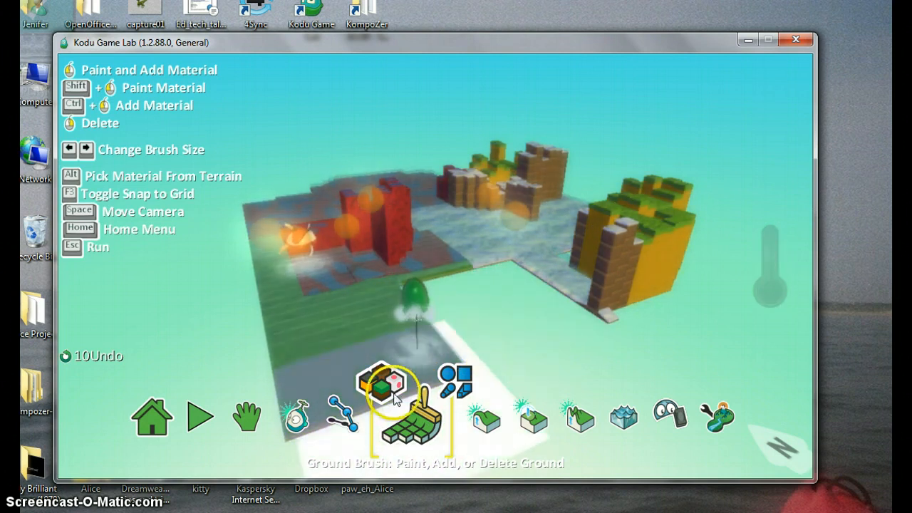
{"action": "left_click", "coordinate": [447, 373]}
{"action": "left_click_drag", "start_coordinate": [384, 387], "coordinate": [421, 396]}
{"action": "mouse_move", "coordinate": [445, 361]}
{"action": "left_mouse_down"}
{"action": "mouse_move", "coordinate": [453, 312]}
{"action": "mouse_move", "coordinate": [515, 301]}
{"action": "left_mouse_up"}
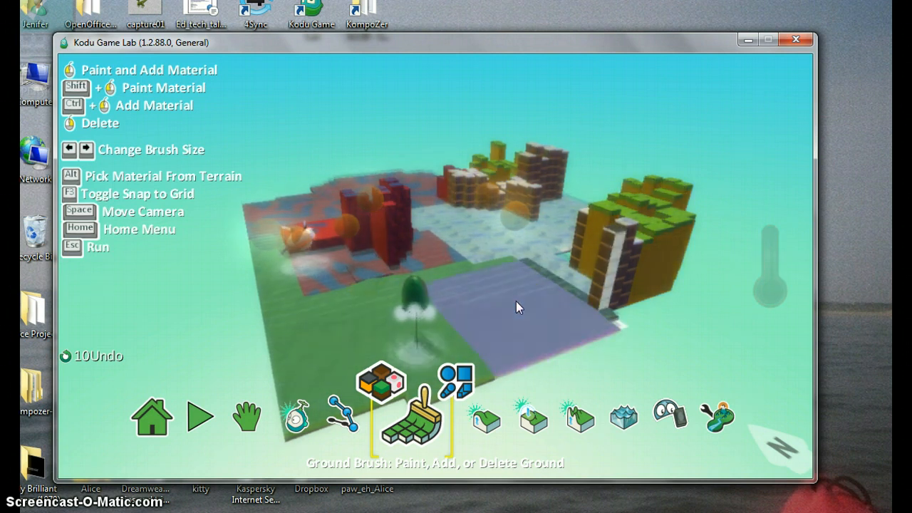
Run the world to check the refilled ground in play mode, and return to editing
{"action": "key", "text": "Escape"}
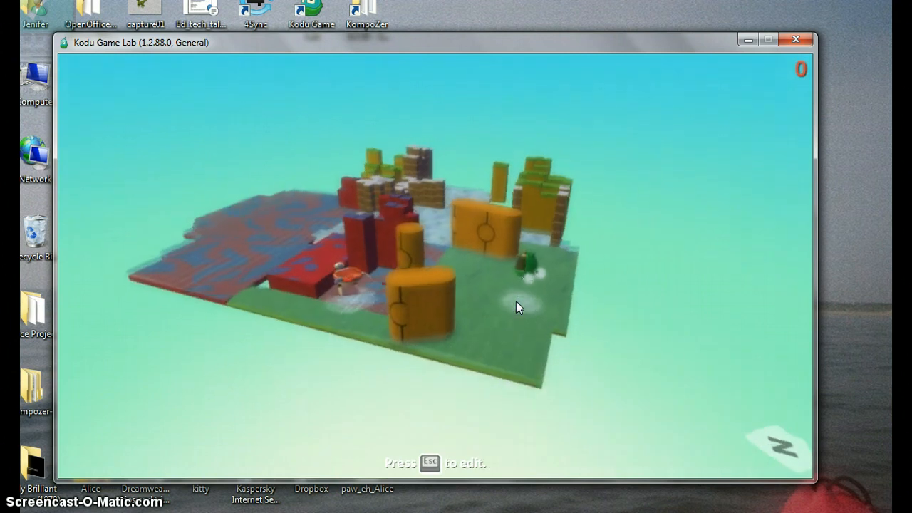
{"action": "left_click", "coordinate": [508, 299]}
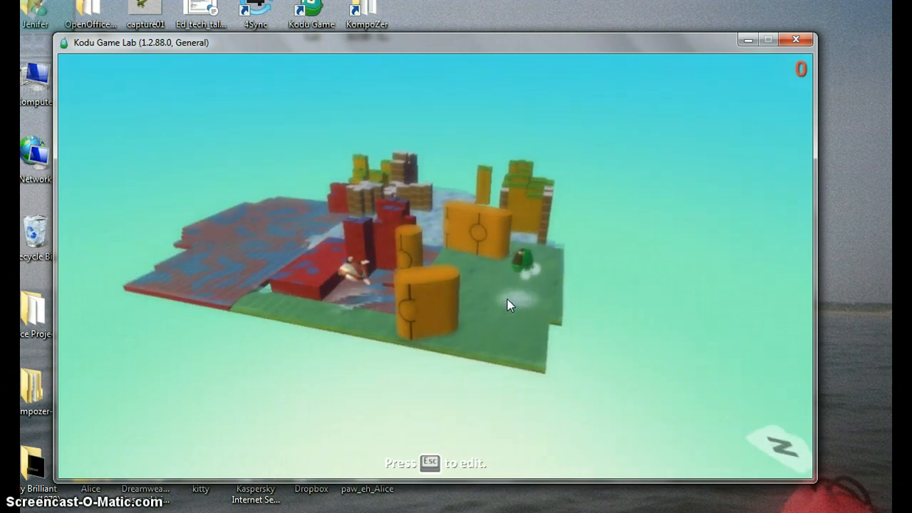
{"action": "key", "text": "Escape"}
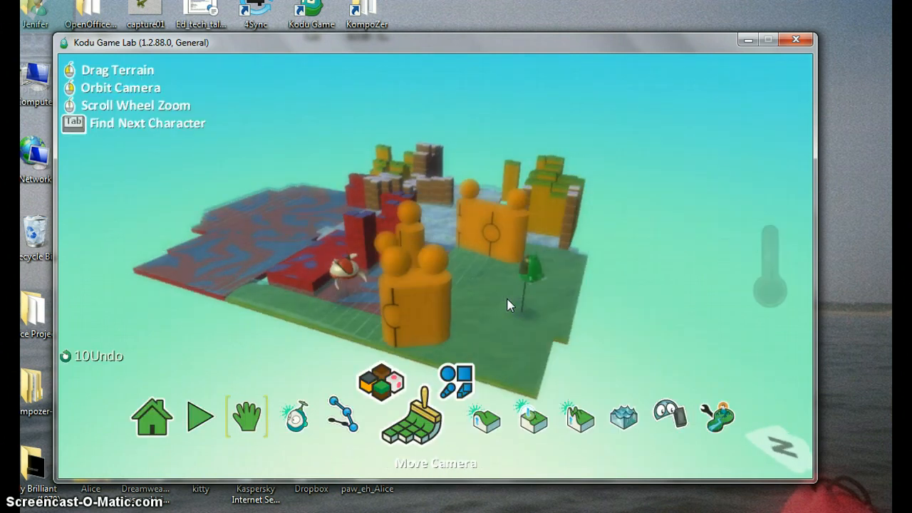
{"action": "left_click", "coordinate": [501, 297]}
Place a single-node orange wall on the green ground beside Kodu with the Path tool
{"action": "left_click", "coordinate": [388, 408]}
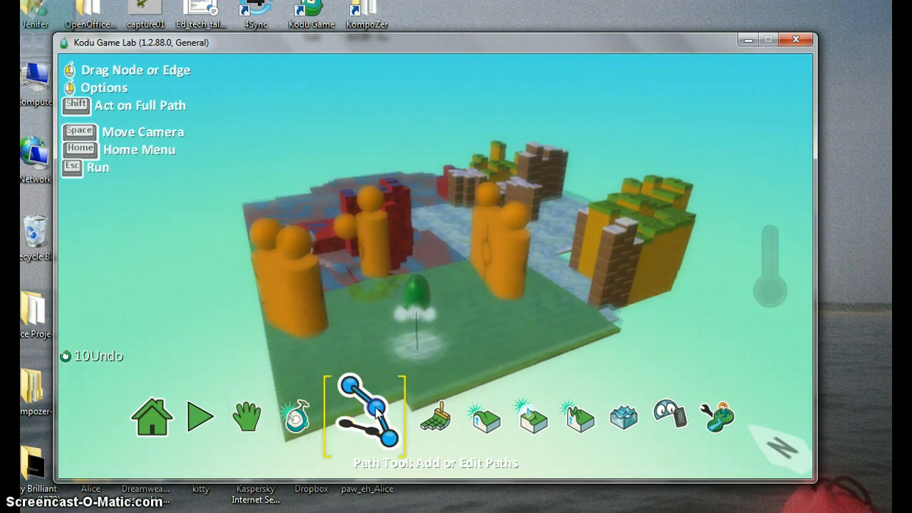
{"action": "right_click", "coordinate": [462, 318]}
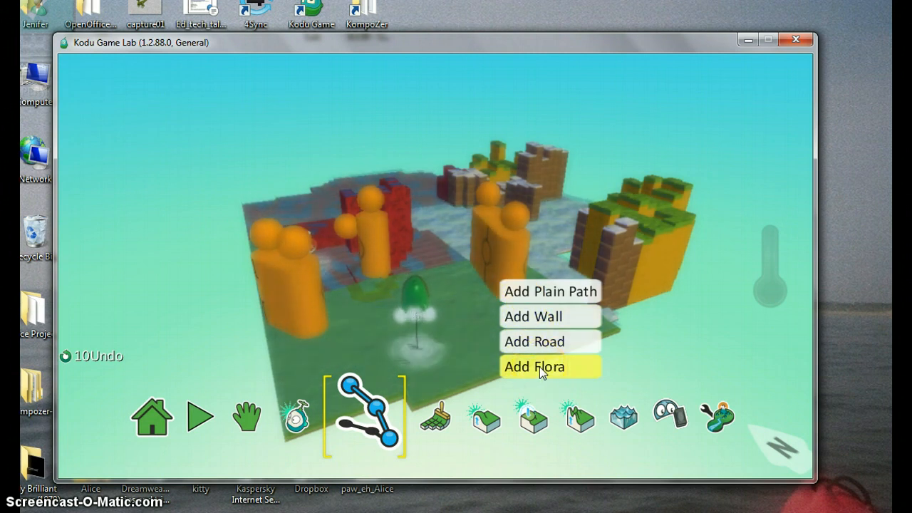
{"action": "left_click", "coordinate": [530, 315]}
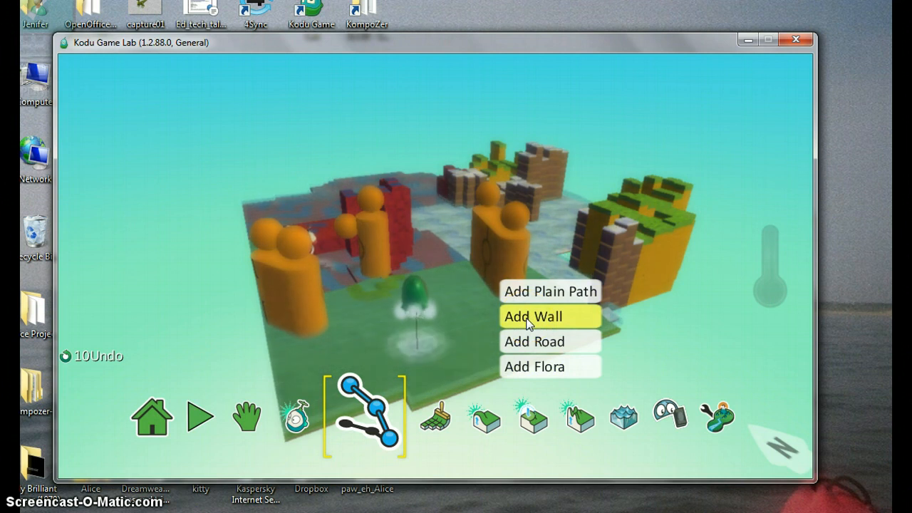
{"action": "left_click", "coordinate": [529, 319]}
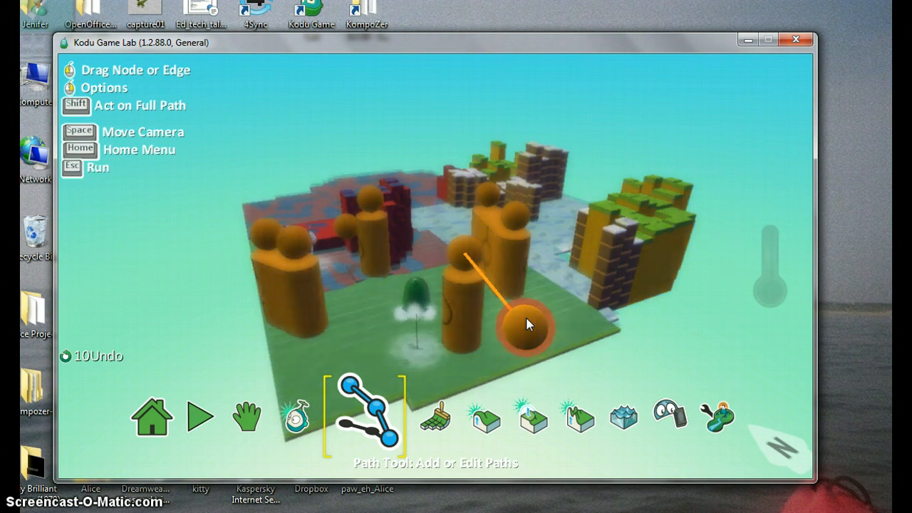
{"action": "right_click", "coordinate": [527, 324]}
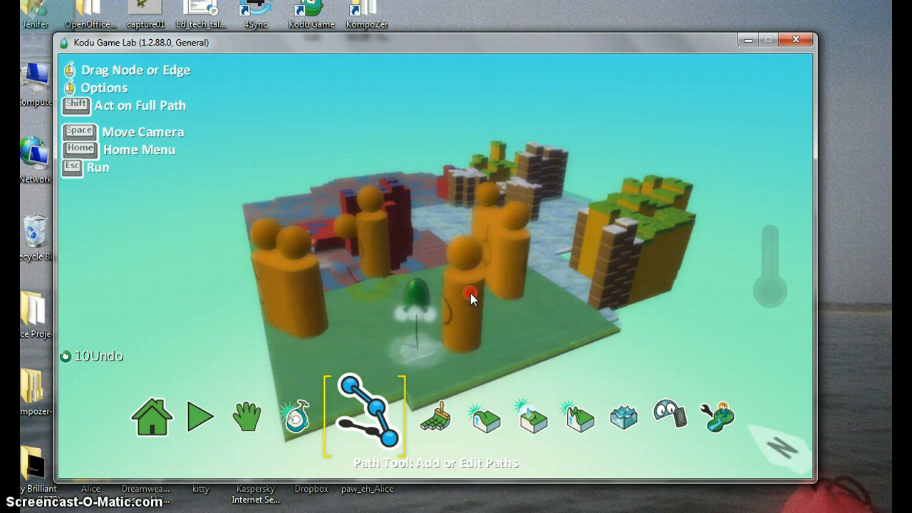
Add a second orange wall with two nodes in front of the single-node wall and end the path there
{"action": "right_click", "coordinate": [470, 293]}
{"action": "left_click", "coordinate": [517, 296]}
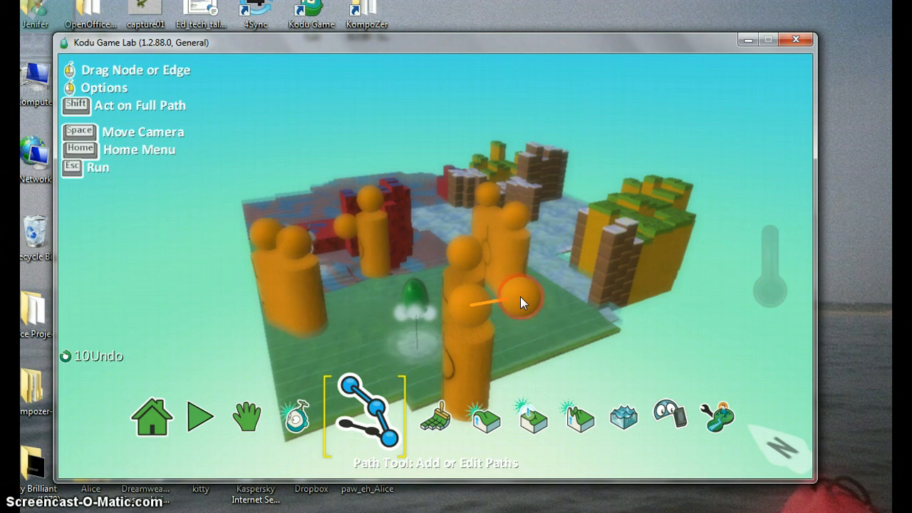
{"action": "left_click", "coordinate": [521, 299]}
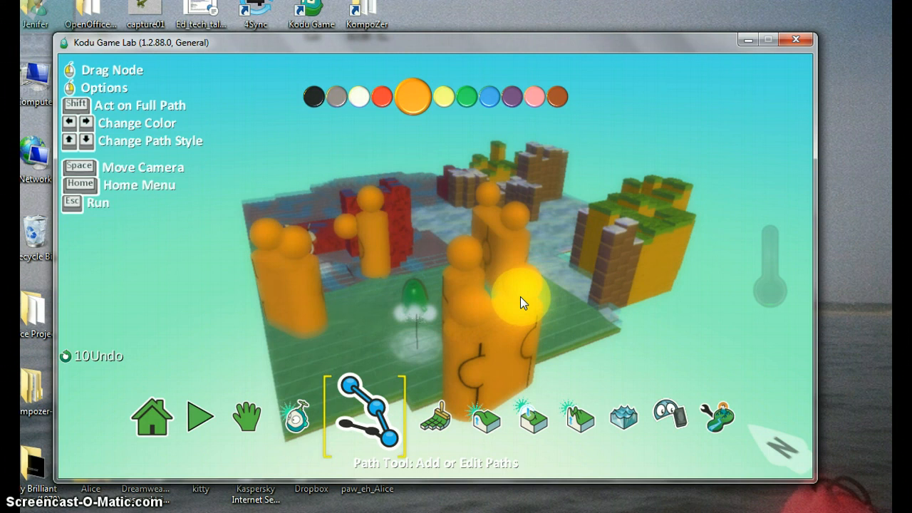
{"action": "left_click_drag", "start_coordinate": [520, 296], "coordinate": [505, 330]}
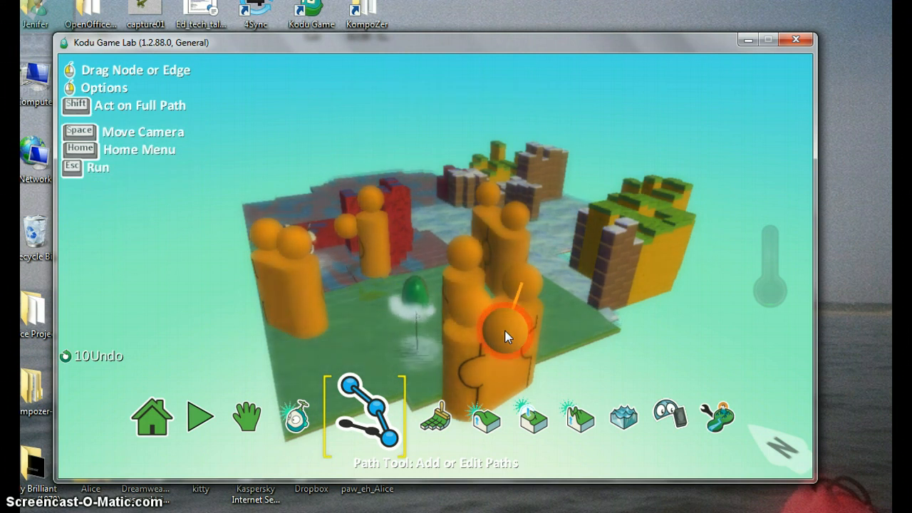
{"action": "key", "text": "Delete"}
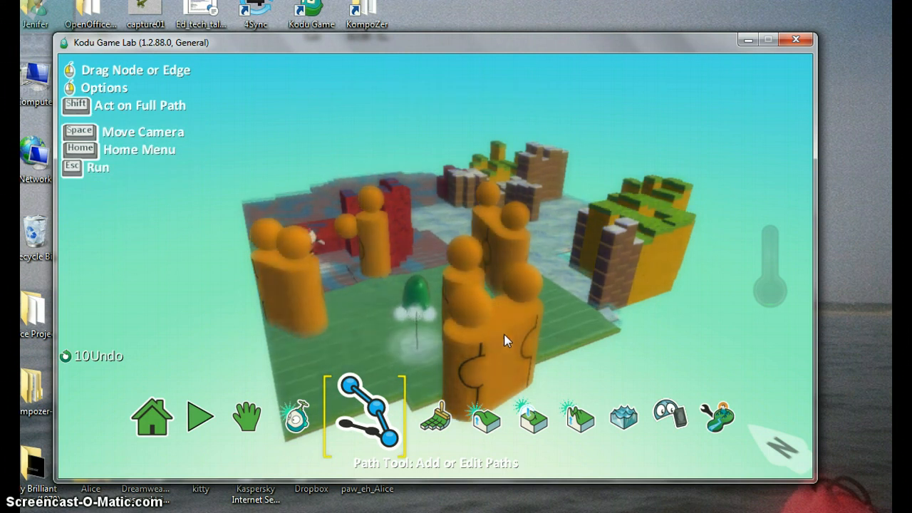
{"action": "right_click", "coordinate": [504, 332]}
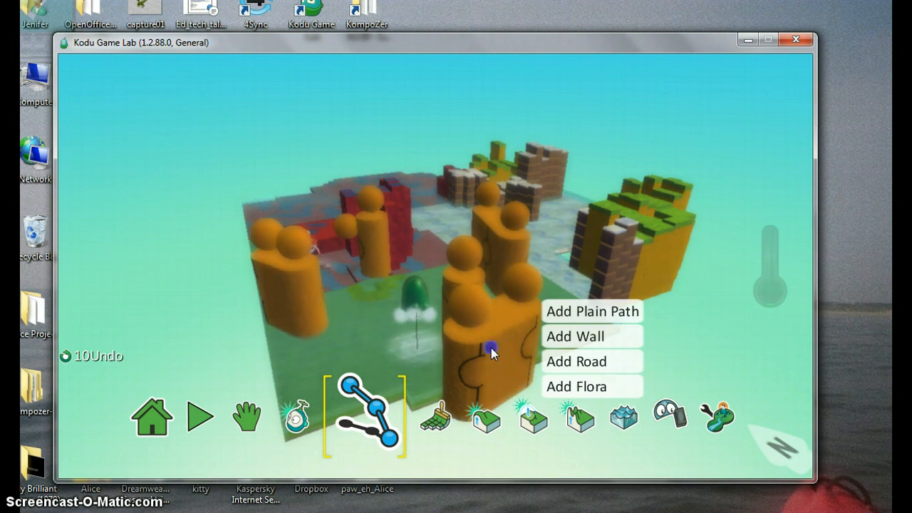
{"action": "left_click", "coordinate": [491, 348]}
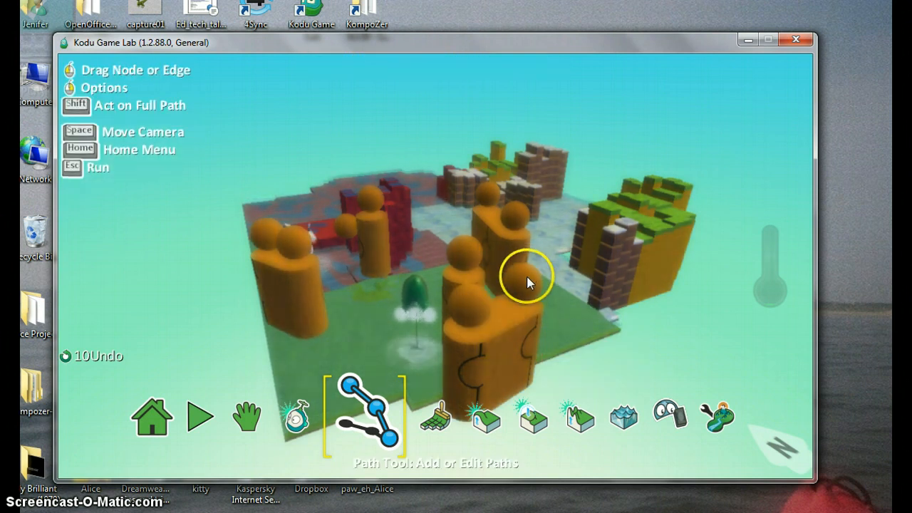
Lower the end node of the new two-node wall to a height of 0.60
{"action": "mouse_move", "coordinate": [523, 277]}
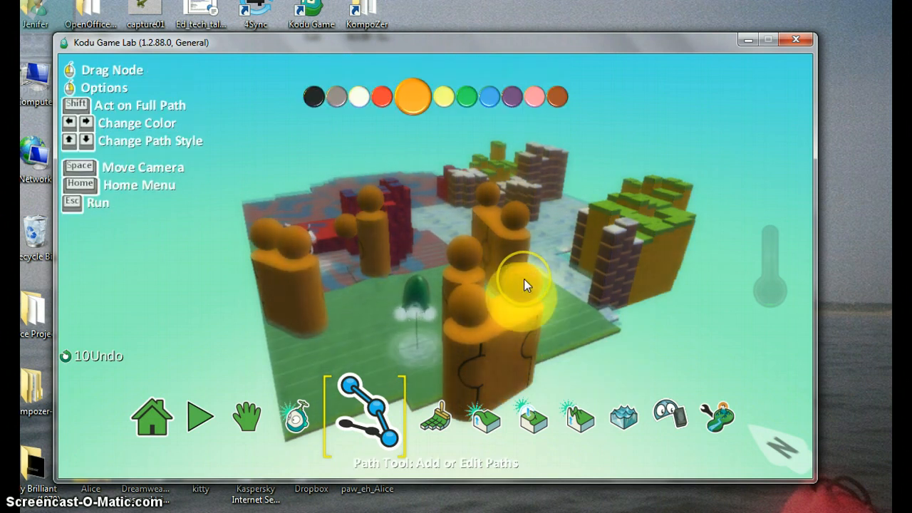
{"action": "right_click", "coordinate": [525, 282]}
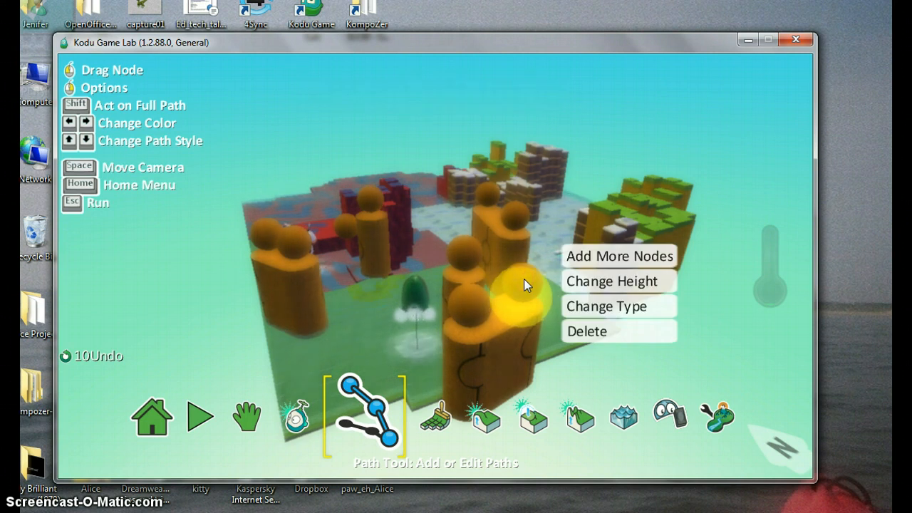
{"action": "left_click", "coordinate": [579, 283]}
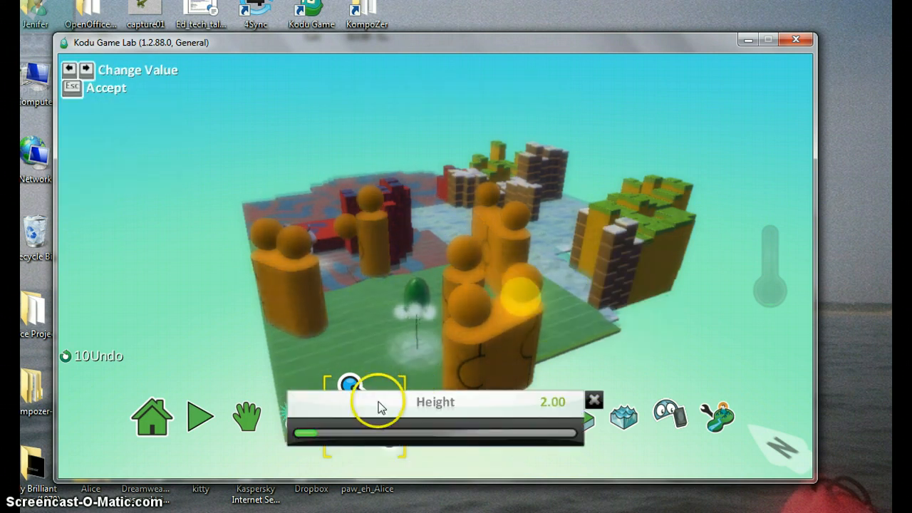
{"action": "left_click_drag", "start_coordinate": [314, 437], "coordinate": [311, 436]}
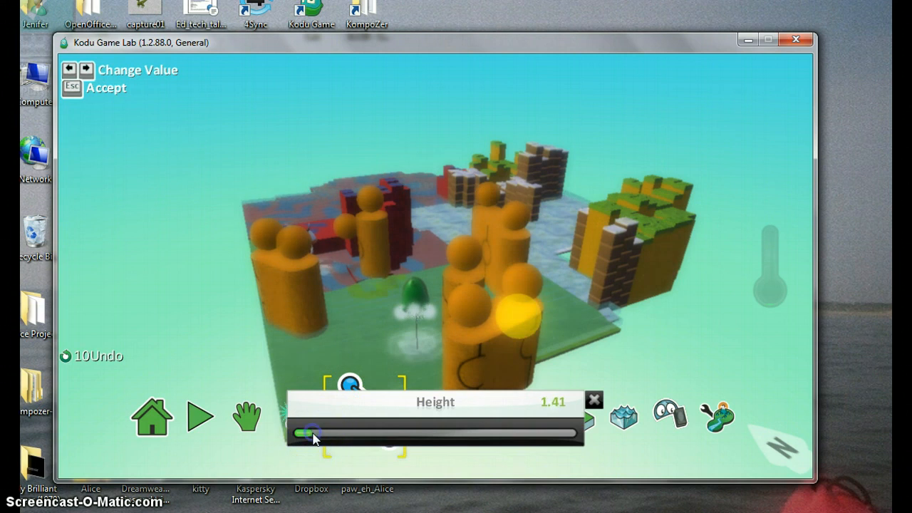
{"action": "left_click", "coordinate": [306, 436]}
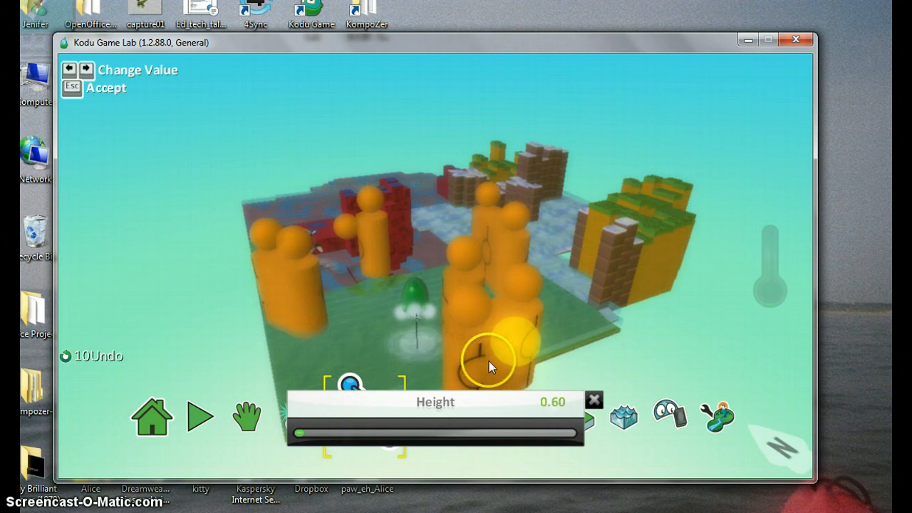
{"action": "left_click", "coordinate": [595, 403]}
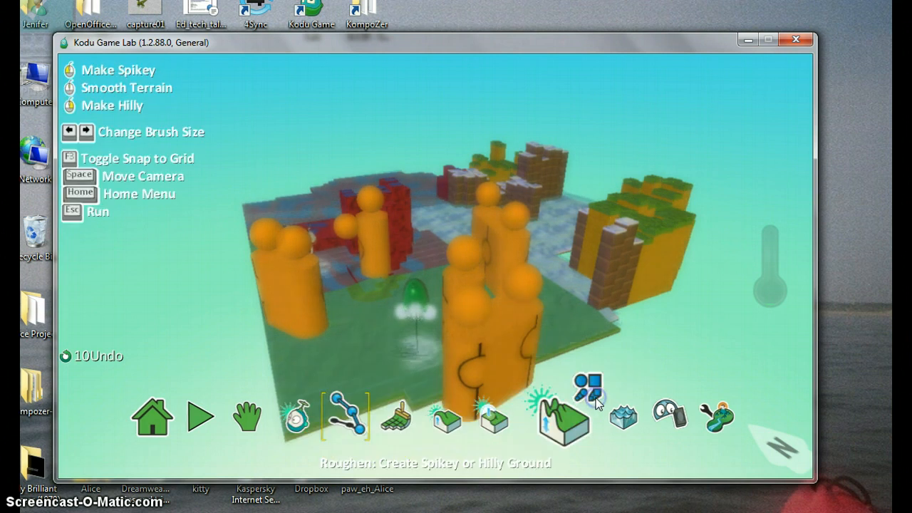
Set the height of the starting node of the two-node wall to 0.84
{"action": "right_click", "coordinate": [469, 311]}
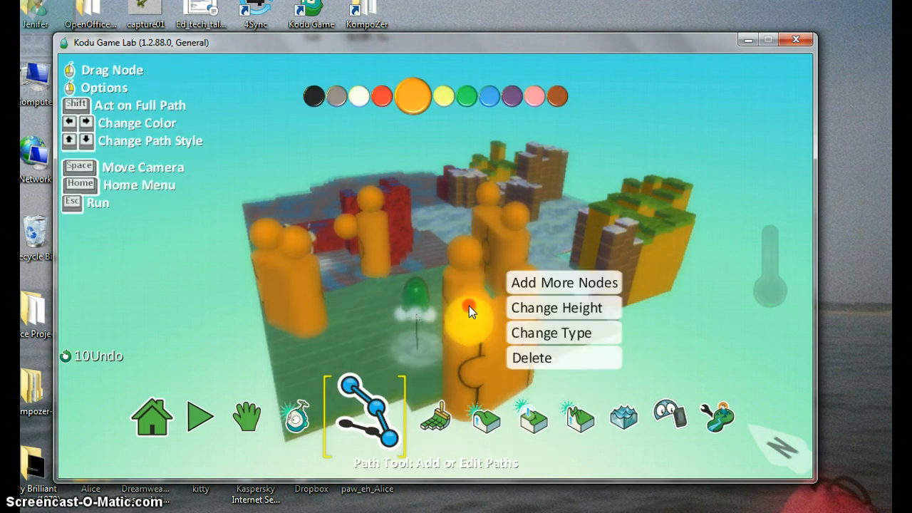
{"action": "left_click", "coordinate": [516, 307]}
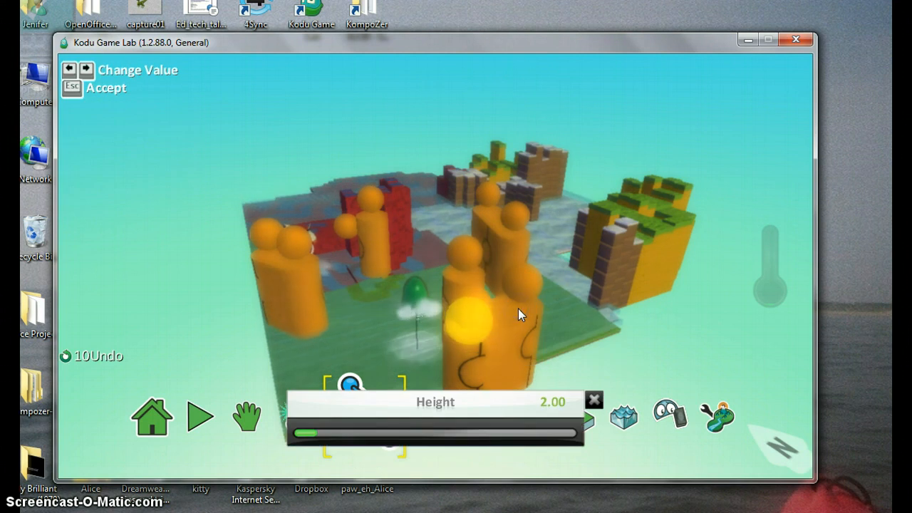
{"action": "left_click", "coordinate": [306, 432]}
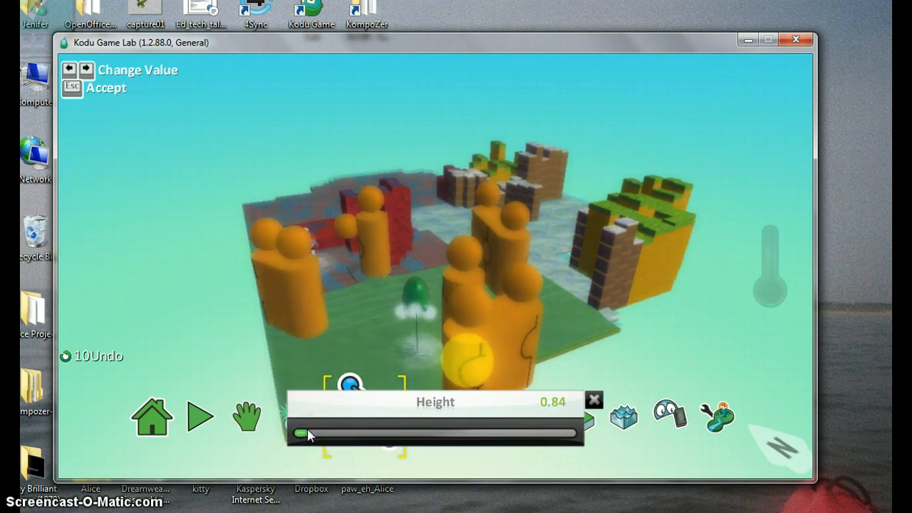
{"action": "left_click", "coordinate": [590, 402]}
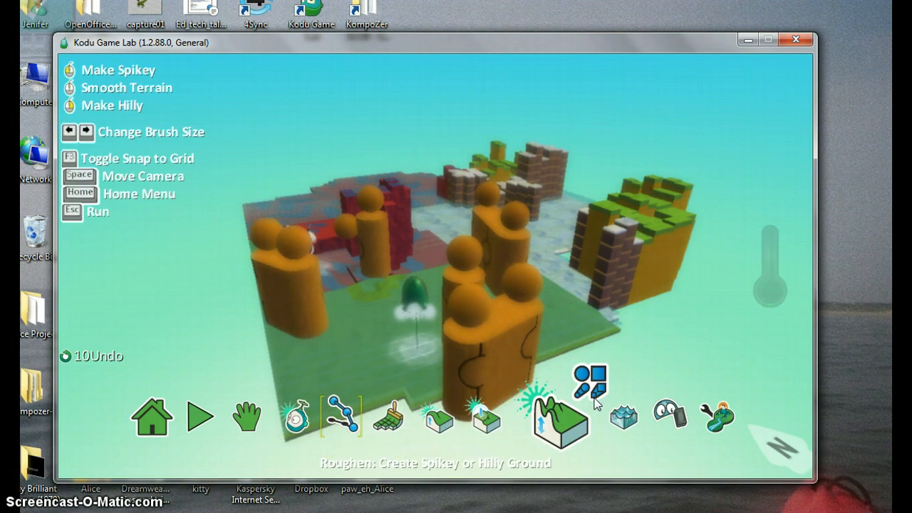
Run the world to view the lowered wall from another camera angle, and return to editing
{"action": "key", "text": "Escape"}
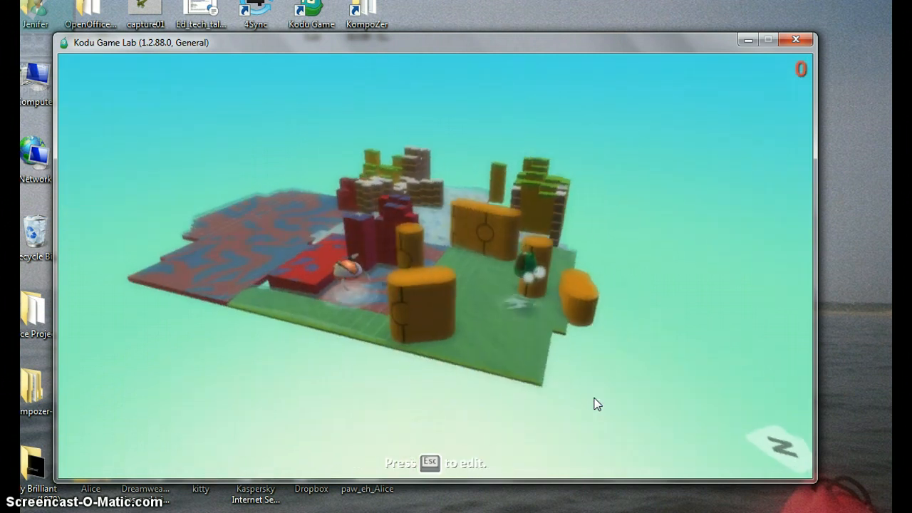
{"action": "left_click", "coordinate": [591, 359]}
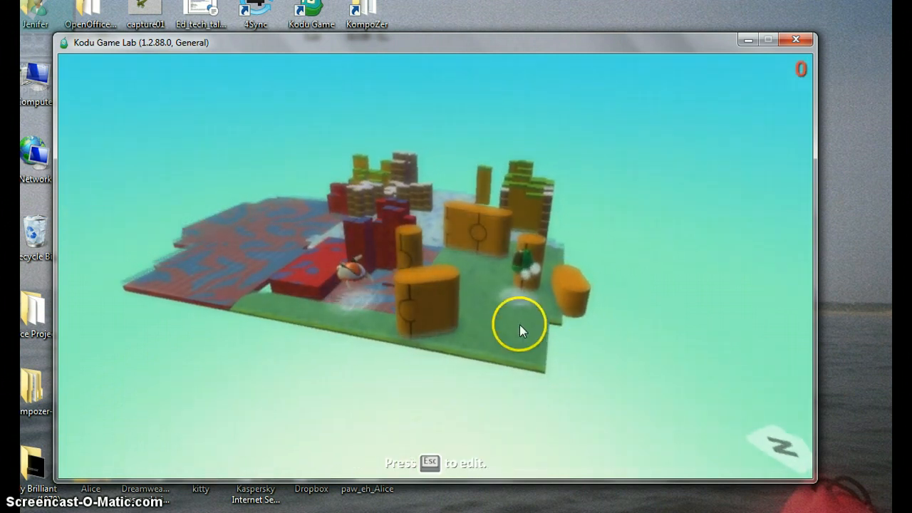
{"action": "left_click_drag", "start_coordinate": [559, 295], "coordinate": [543, 305]}
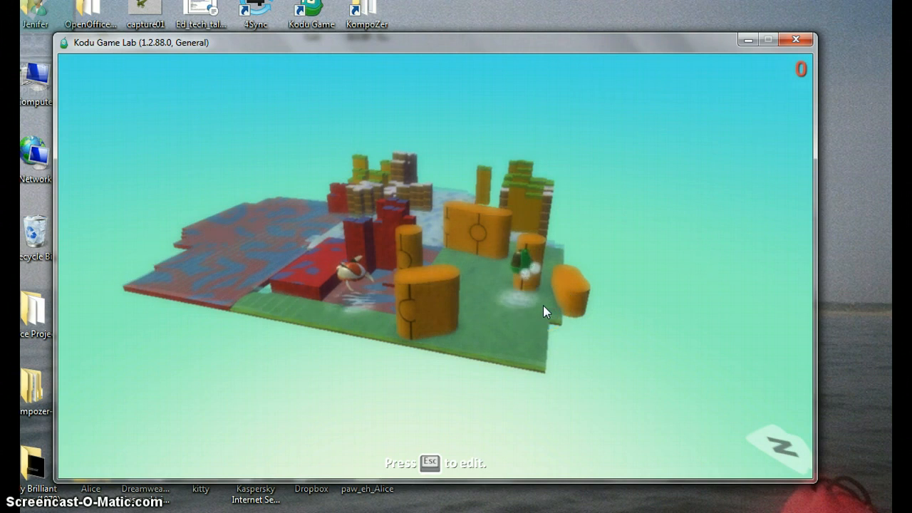
{"action": "key", "text": "Escape"}
Examine the Ground Brush materials, keeping green grass material 20 selected, and return to the Path tool
{"action": "left_click_drag", "start_coordinate": [488, 355], "coordinate": [485, 369]}
{"action": "left_click", "coordinate": [429, 420]}
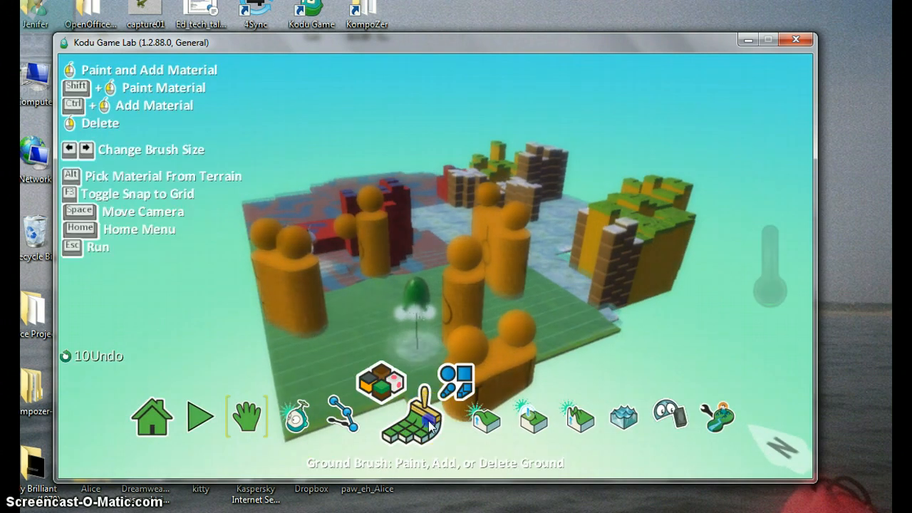
{"action": "left_click", "coordinate": [385, 393]}
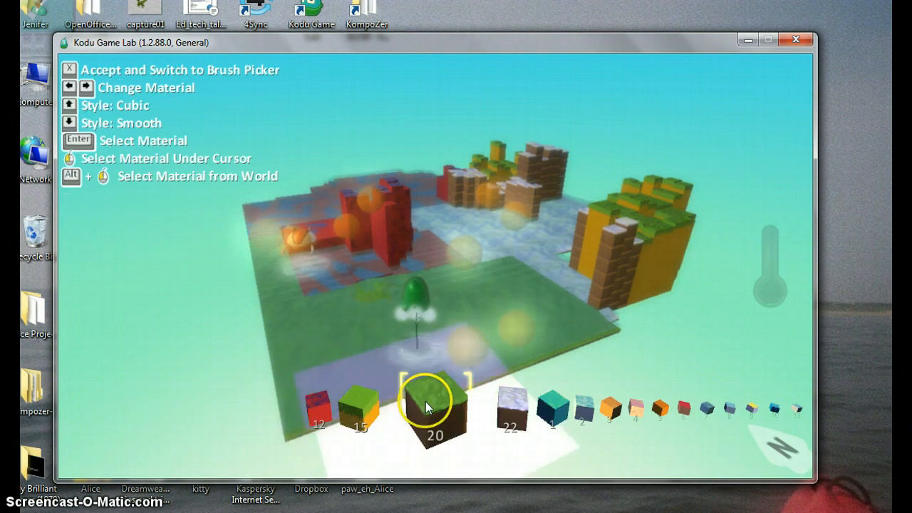
{"action": "left_click", "coordinate": [426, 401]}
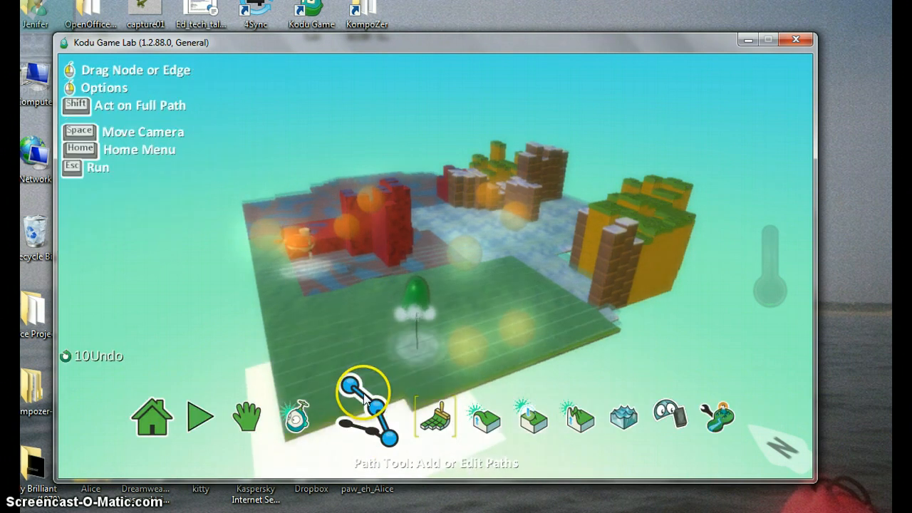
{"action": "left_click", "coordinate": [365, 400]}
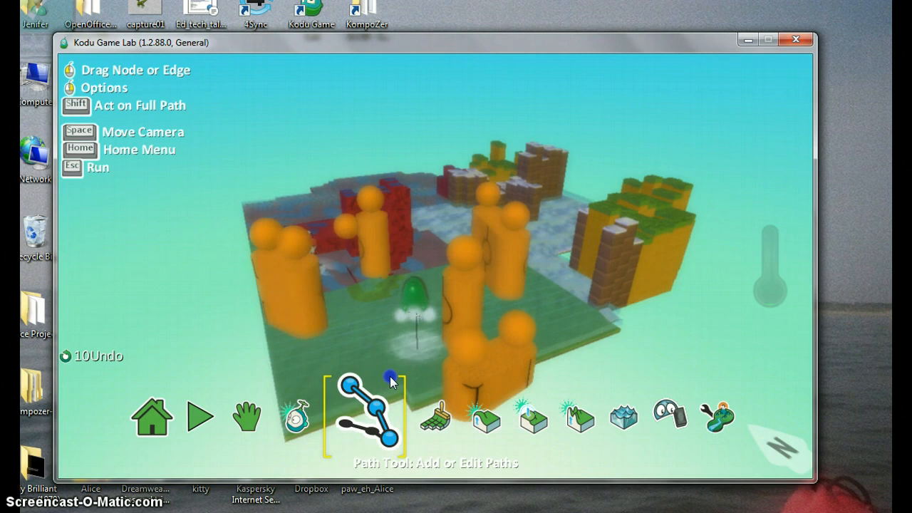
{"action": "left_click", "coordinate": [378, 402]}
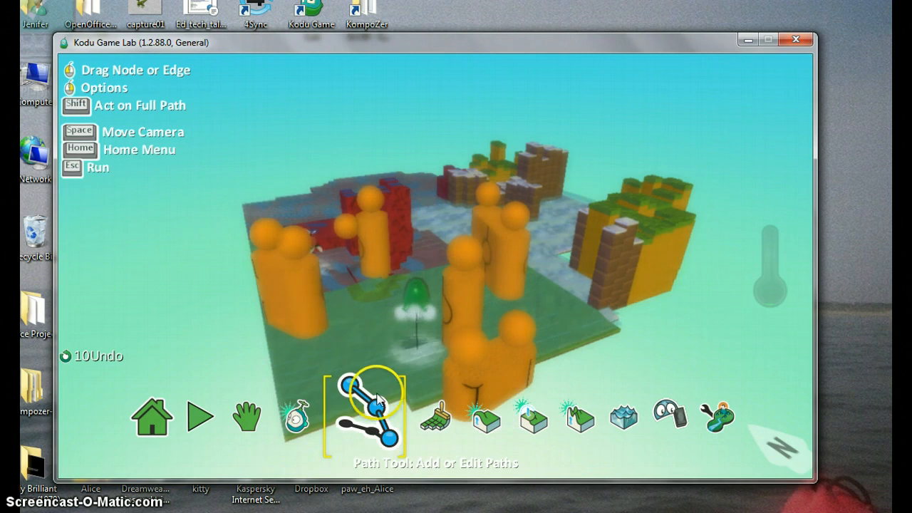
{"action": "left_click", "coordinate": [426, 425]}
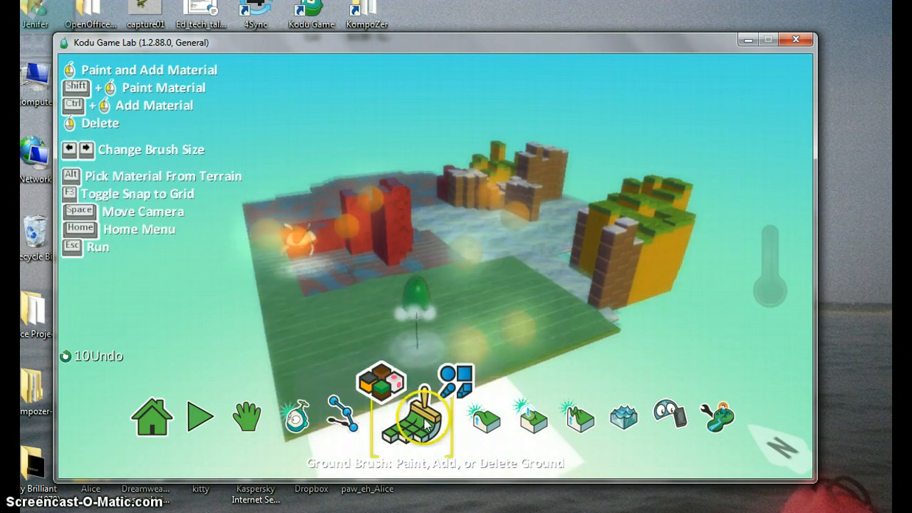
{"action": "left_click", "coordinate": [382, 394]}
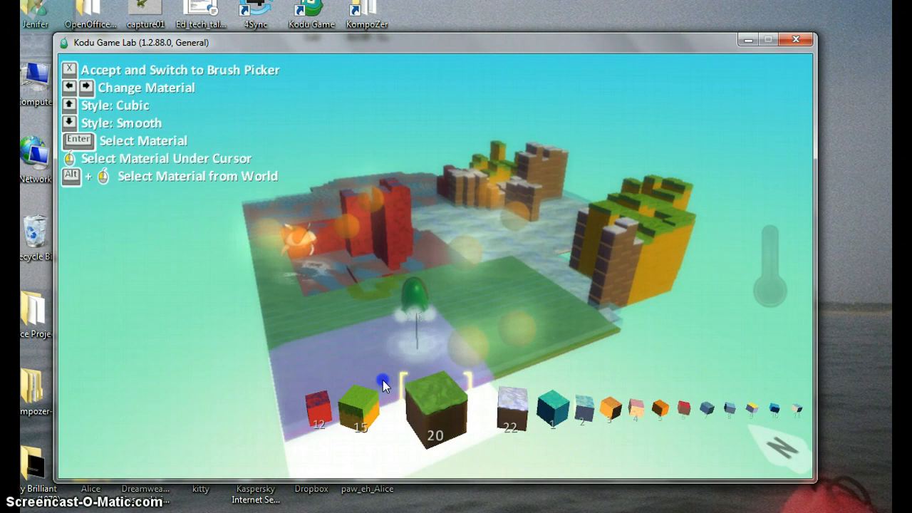
{"action": "left_click", "coordinate": [446, 382]}
{"action": "left_click", "coordinate": [342, 417]}
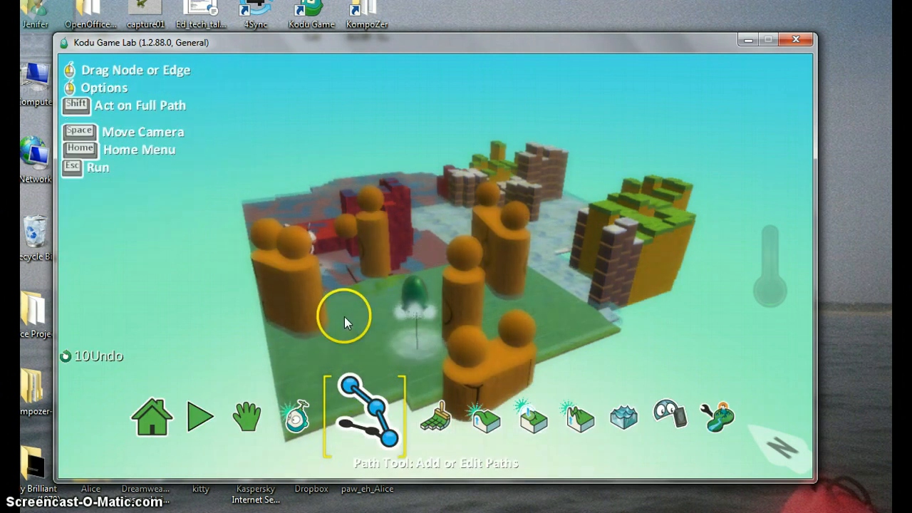
Run the world in play mode with the new walls in place
{"action": "key", "text": "Escape"}
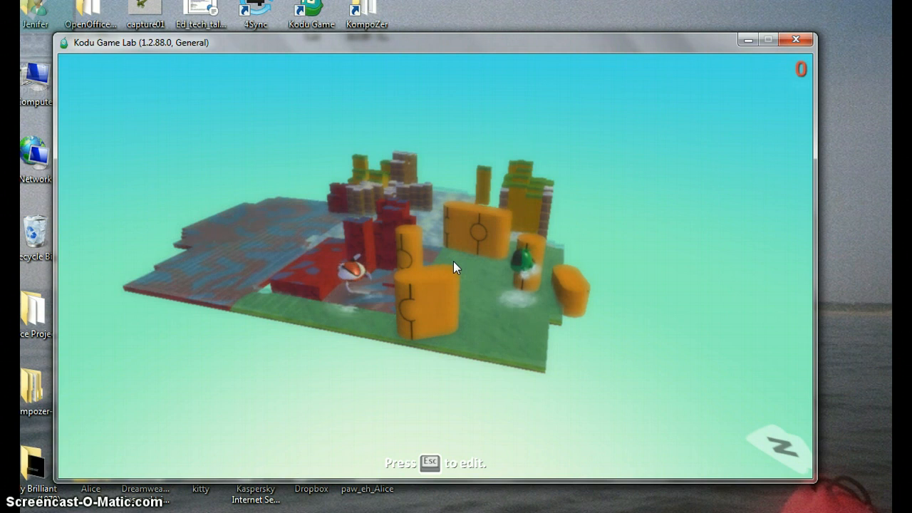
{"action": "left_click", "coordinate": [302, 455]}
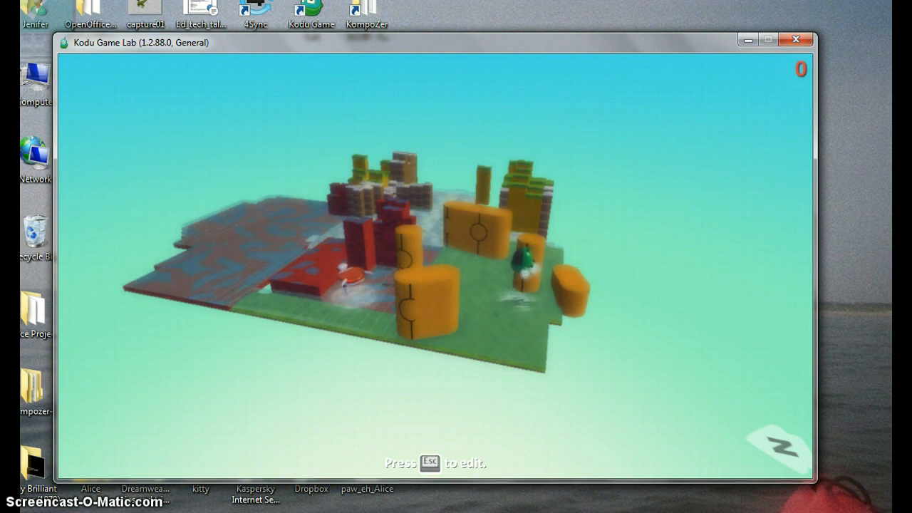